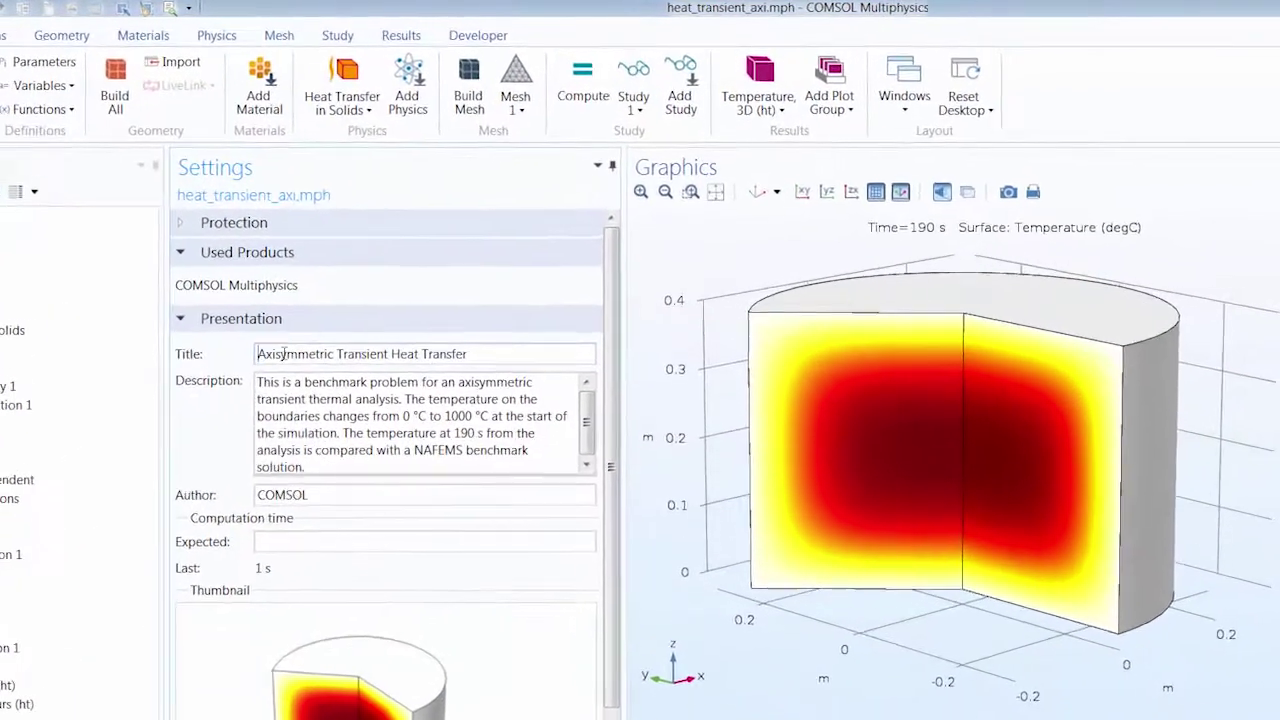
Open the heat transient axi model from the Application Libraries.
left_click_drag(356, 279, 550, 279)
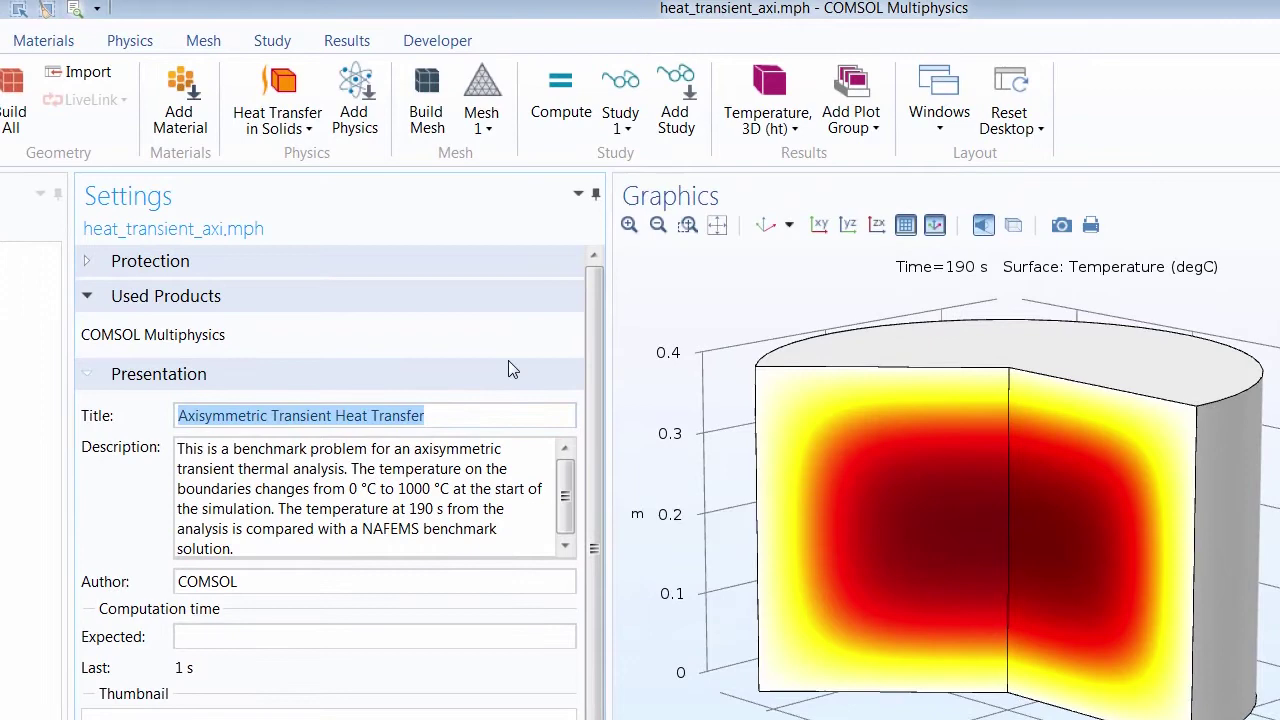
left_click(518, 346)
left_click(945, 118)
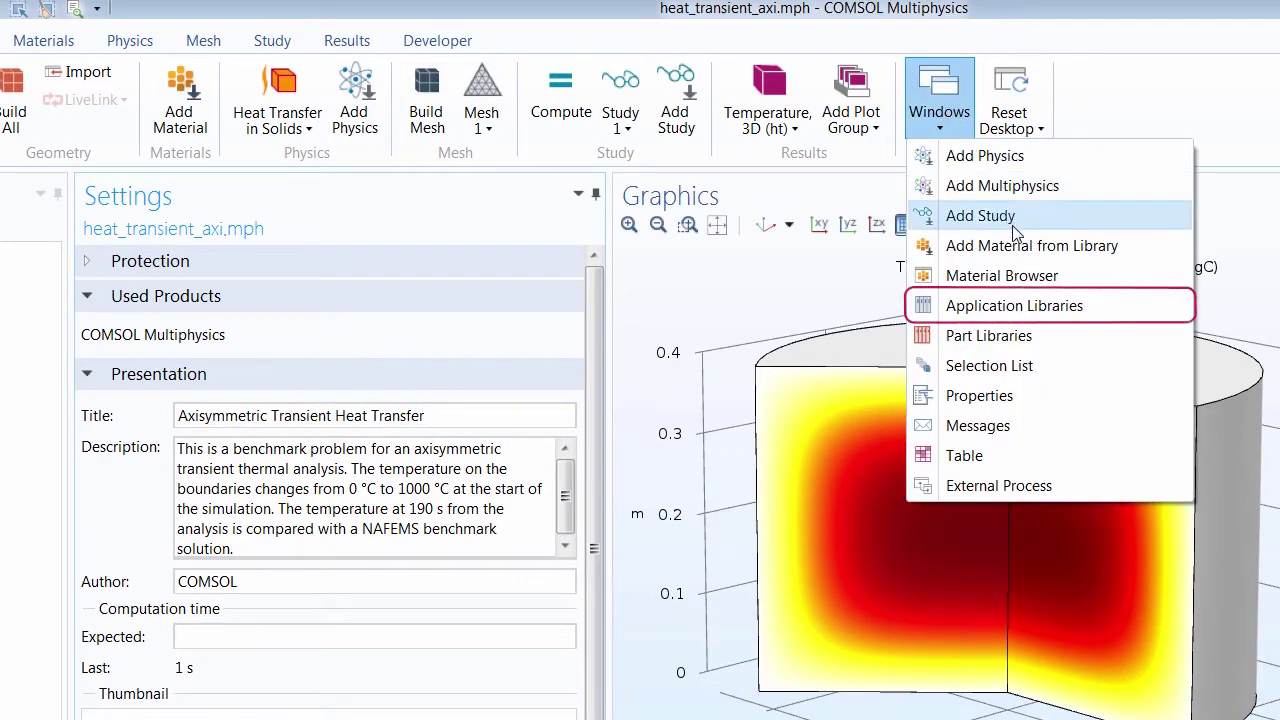
left_click(1025, 308)
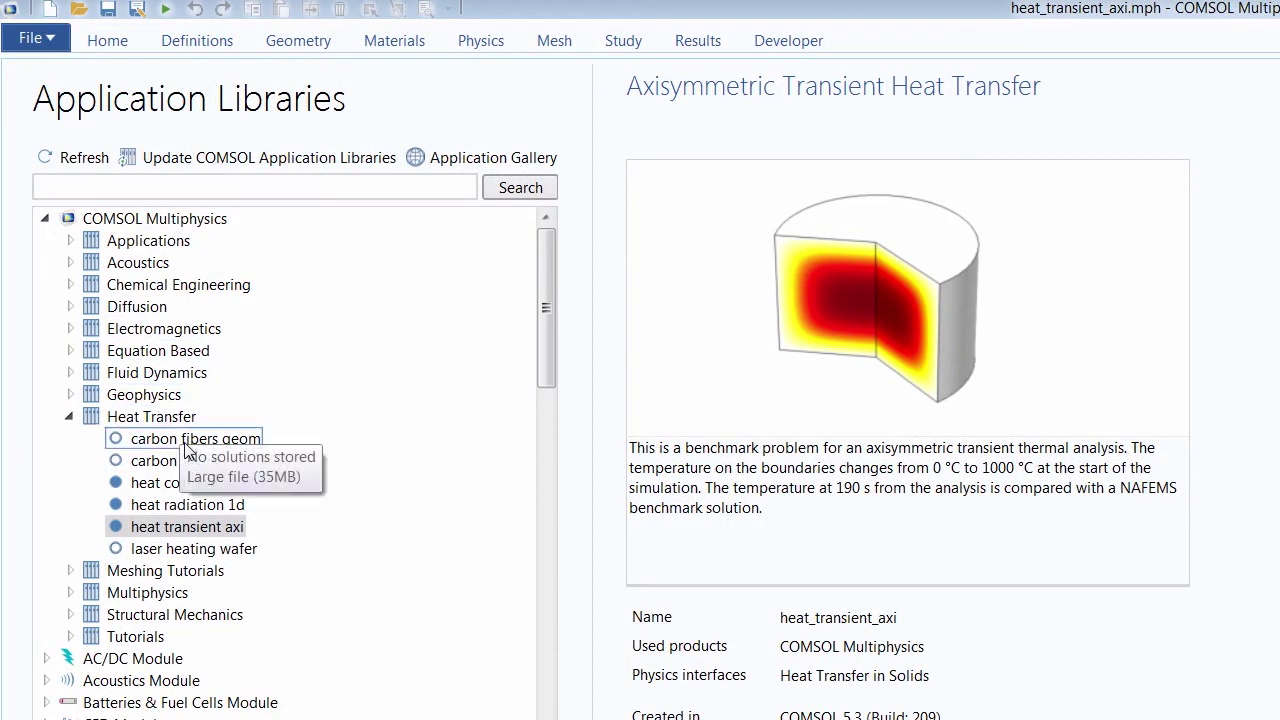
left_click(167, 530)
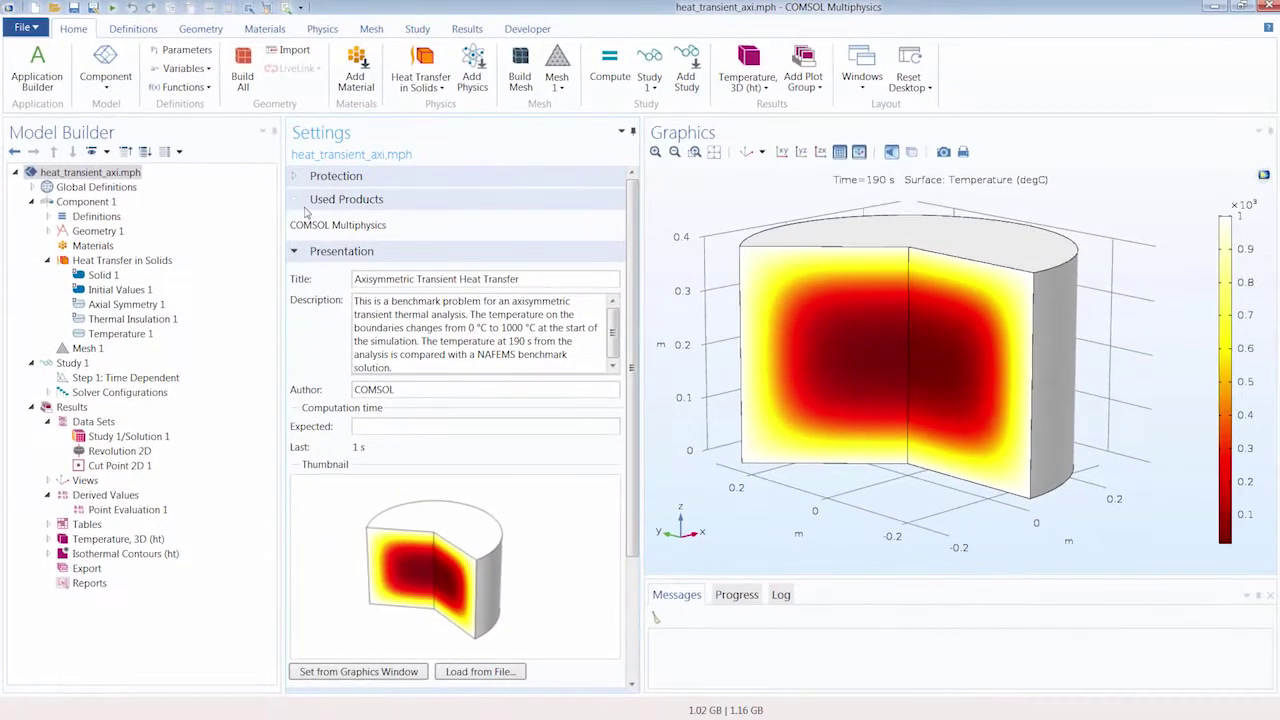
Show the Temperature, 3D (ht) plot at the 0 s solution time and rotate the cylinder.
left_click(143, 538)
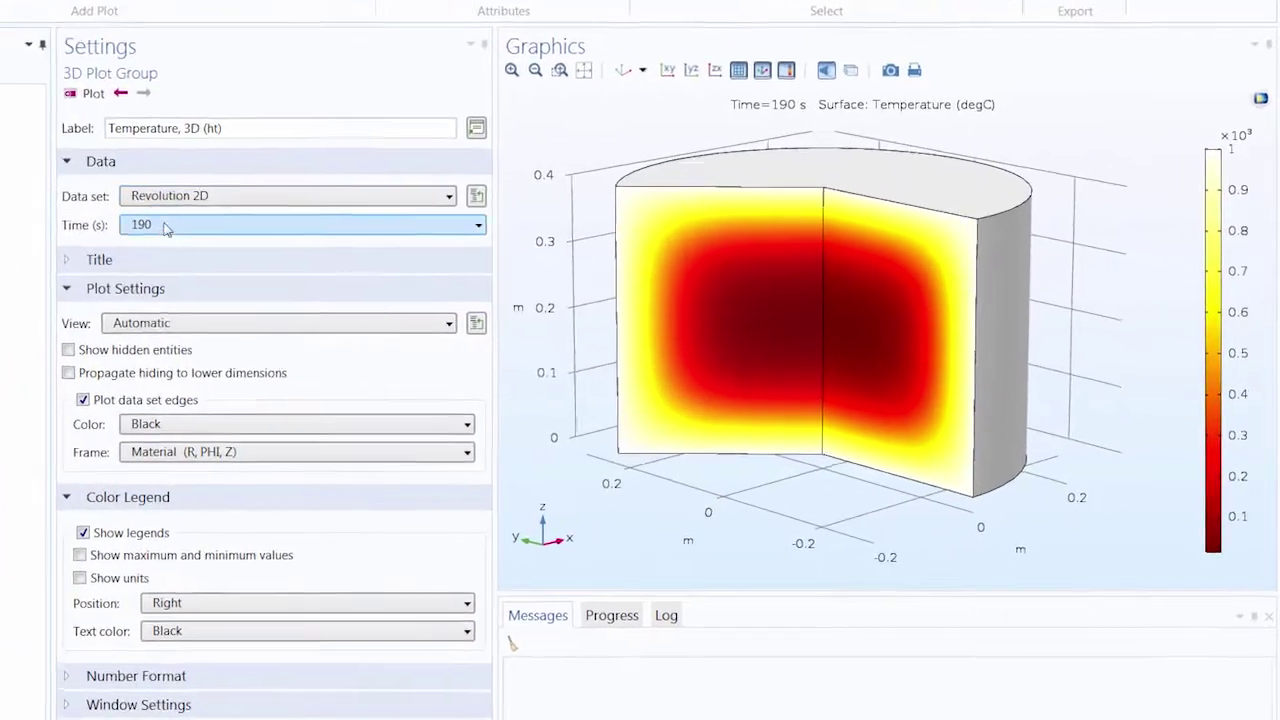
left_click(165, 228)
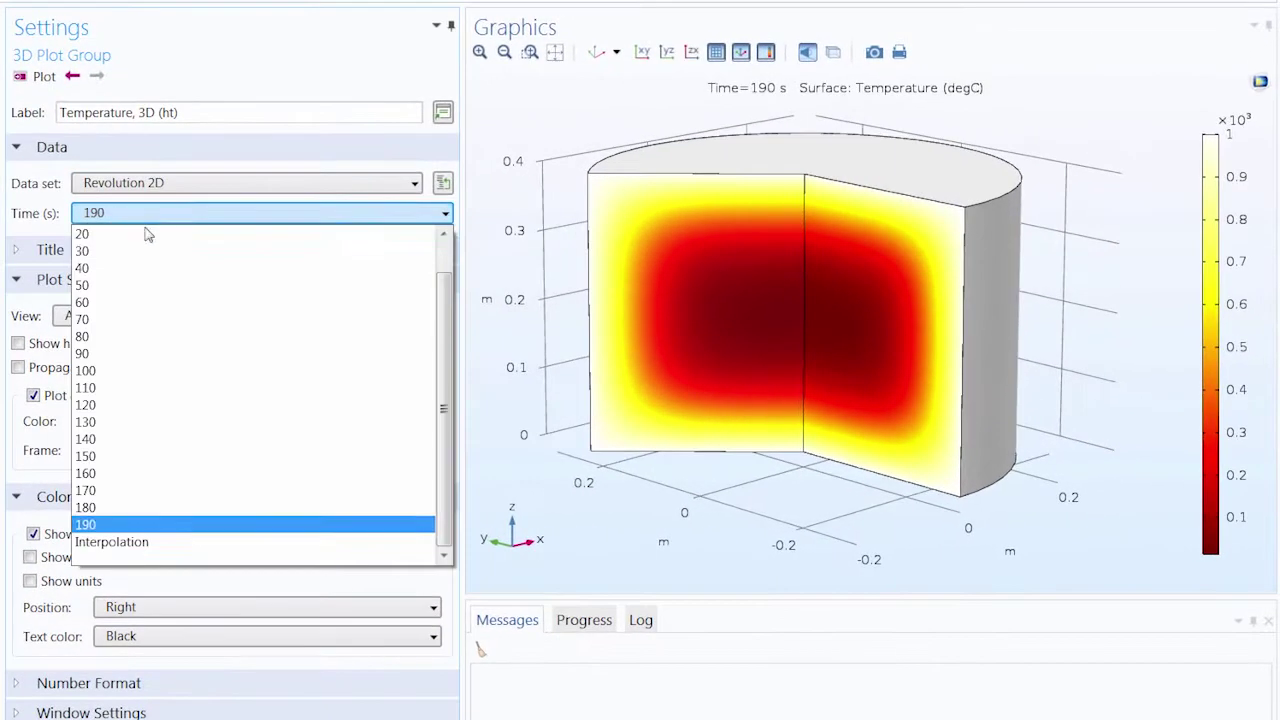
left_click(210, 243)
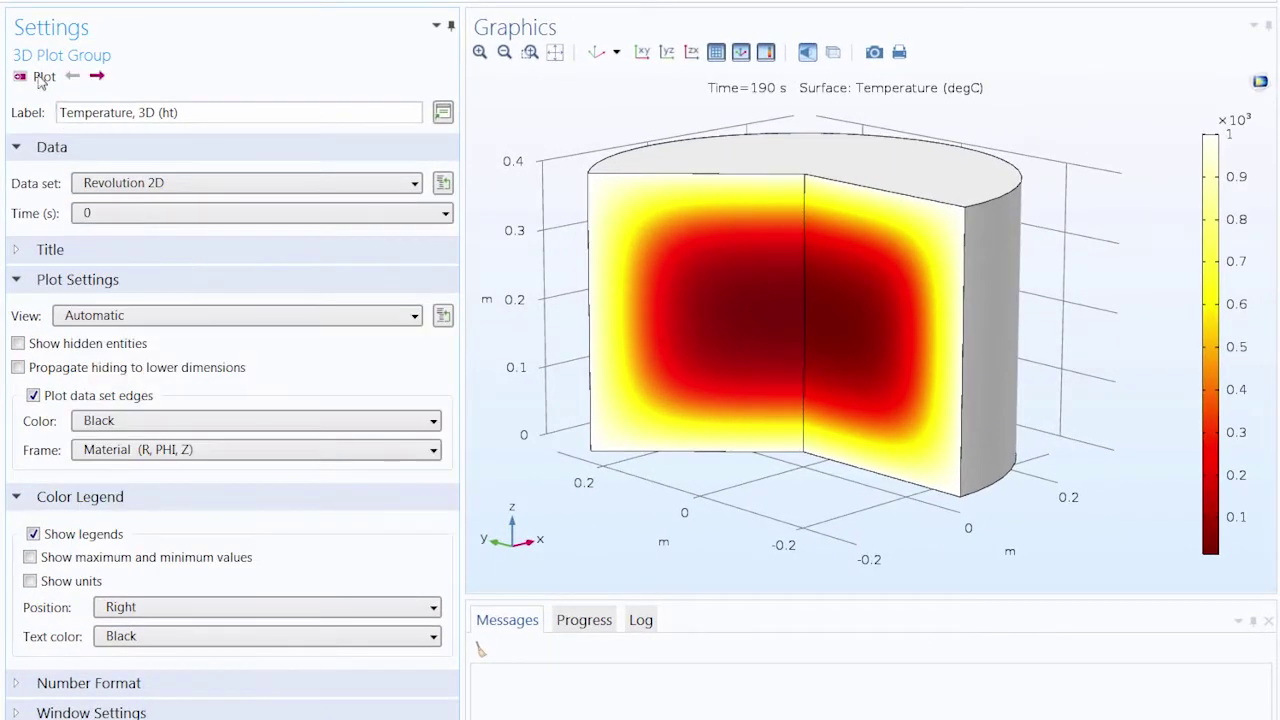
left_click(42, 77)
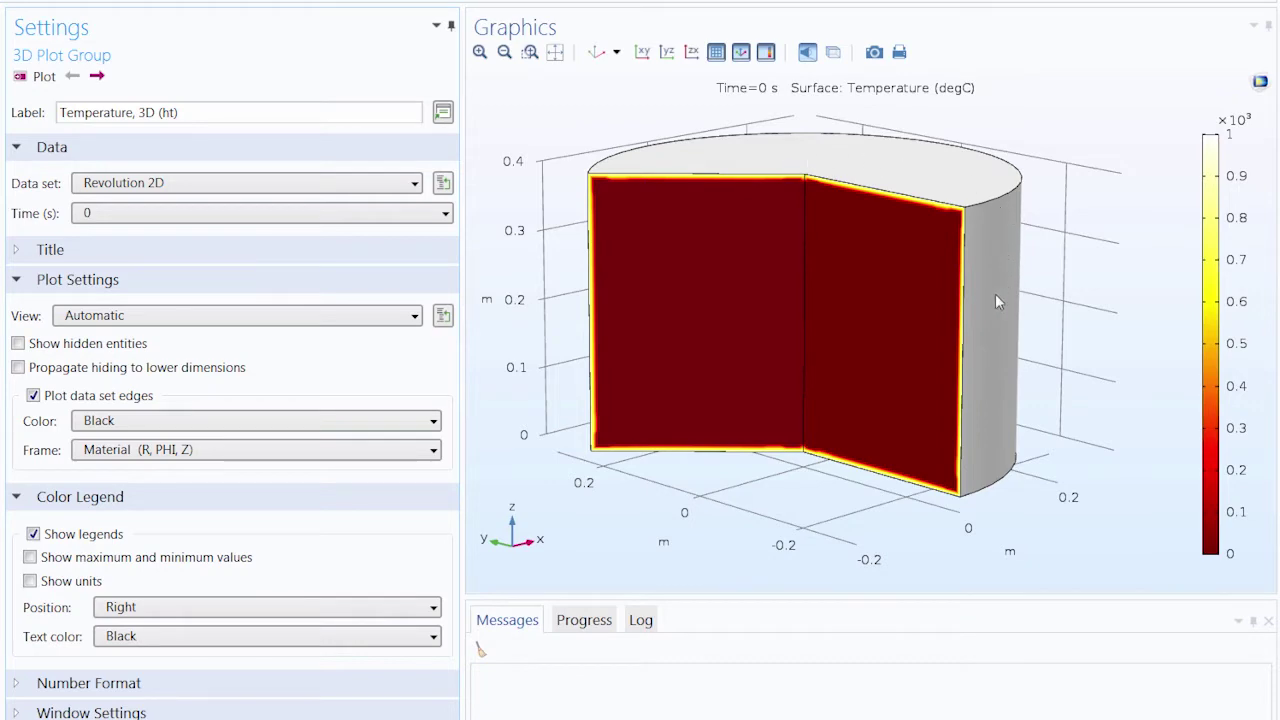
left_click_drag(997, 301, 960, 308)
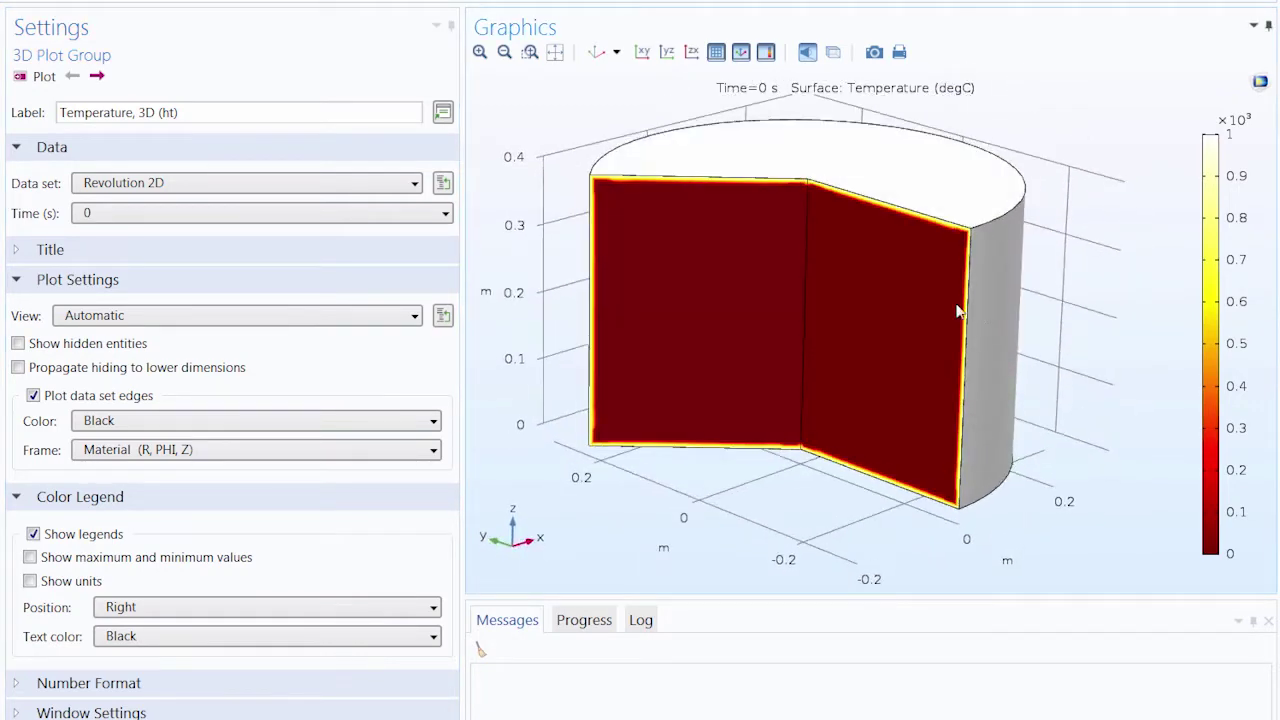
Step the temperature plot through successive solution times up to 190 s.
left_click(97, 77)
left_click(97, 77)
left_click(97, 77)
left_click(97, 77)
left_click(97, 77)
left_click(97, 77)
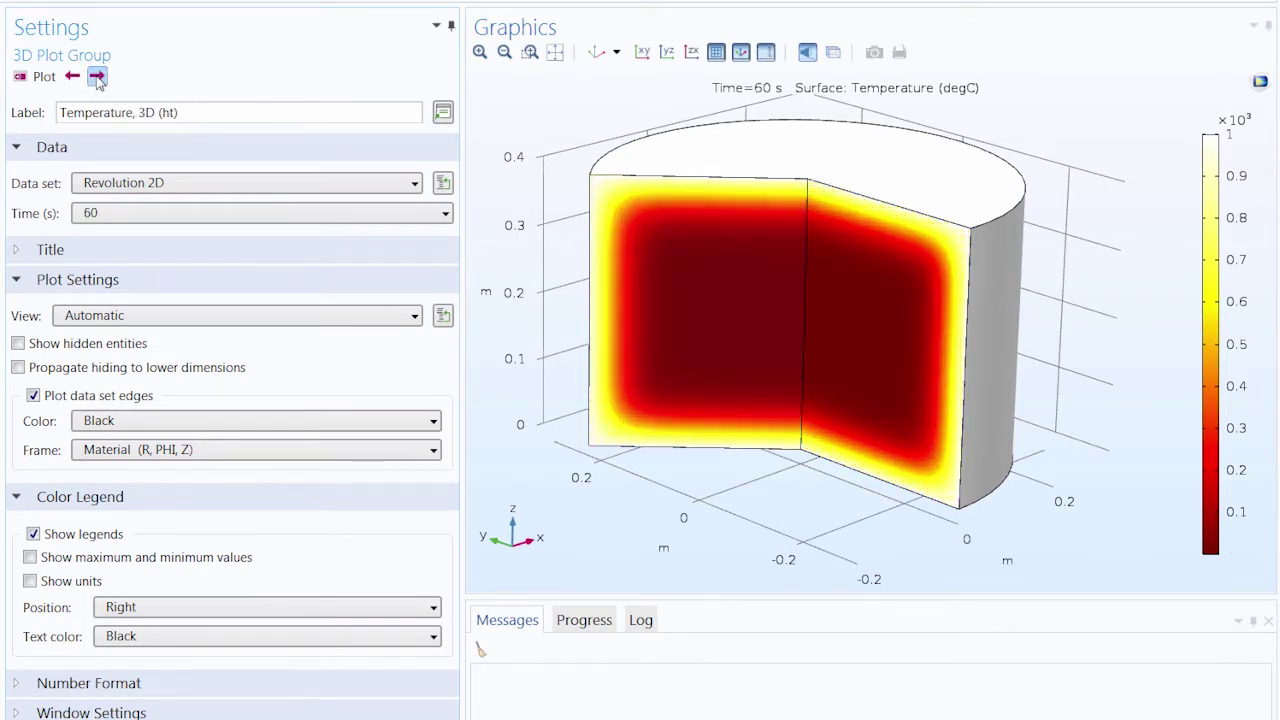
left_click(97, 77)
left_click(97, 77)
left_click(97, 77)
left_click(97, 77)
left_click(97, 77)
left_click(97, 77)
left_click(97, 77)
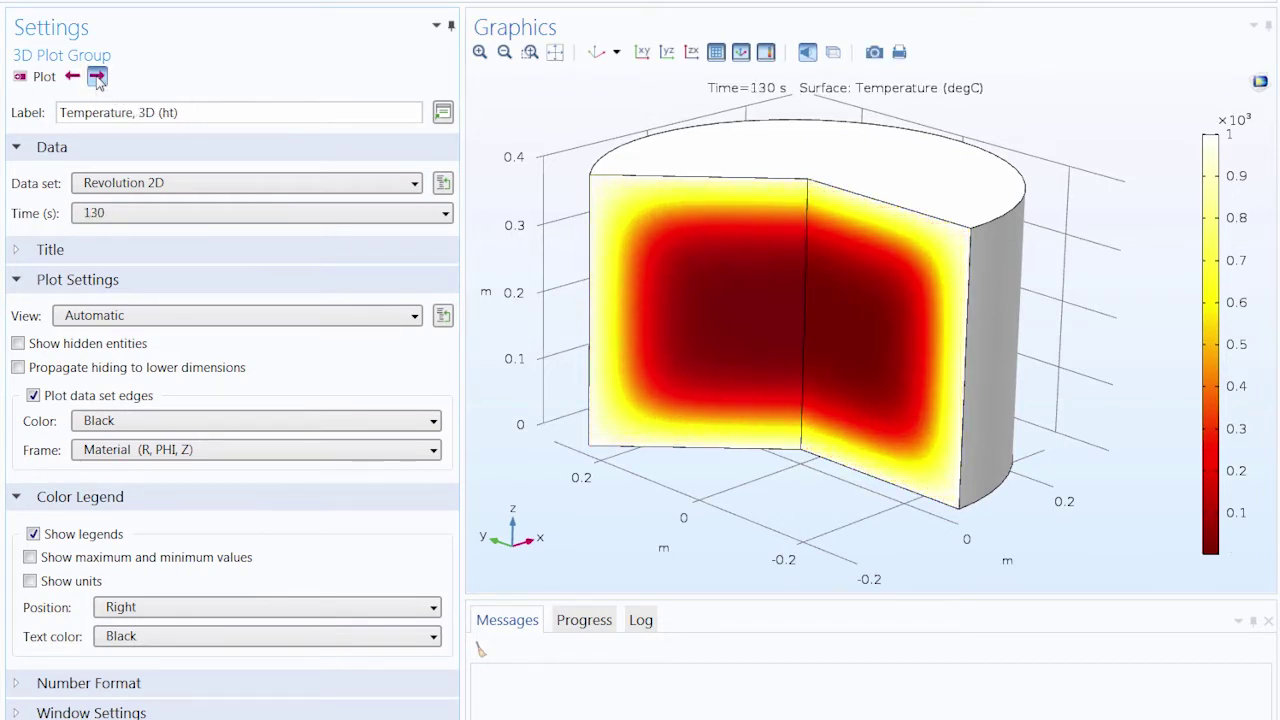
left_click(97, 77)
left_click(97, 77)
left_click(97, 77)
left_click(97, 77)
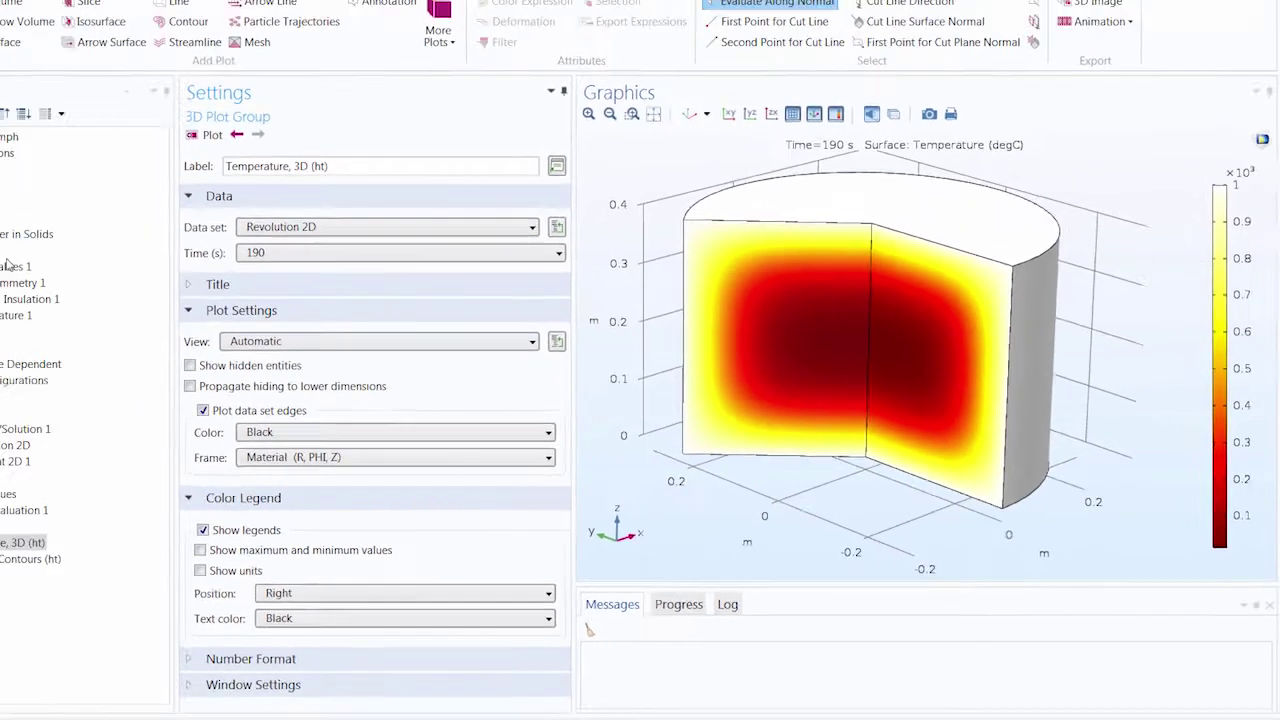
Review the 0[degC] initial temperature and the Axial Symmetry 1 boundary settings.
left_click(15, 266)
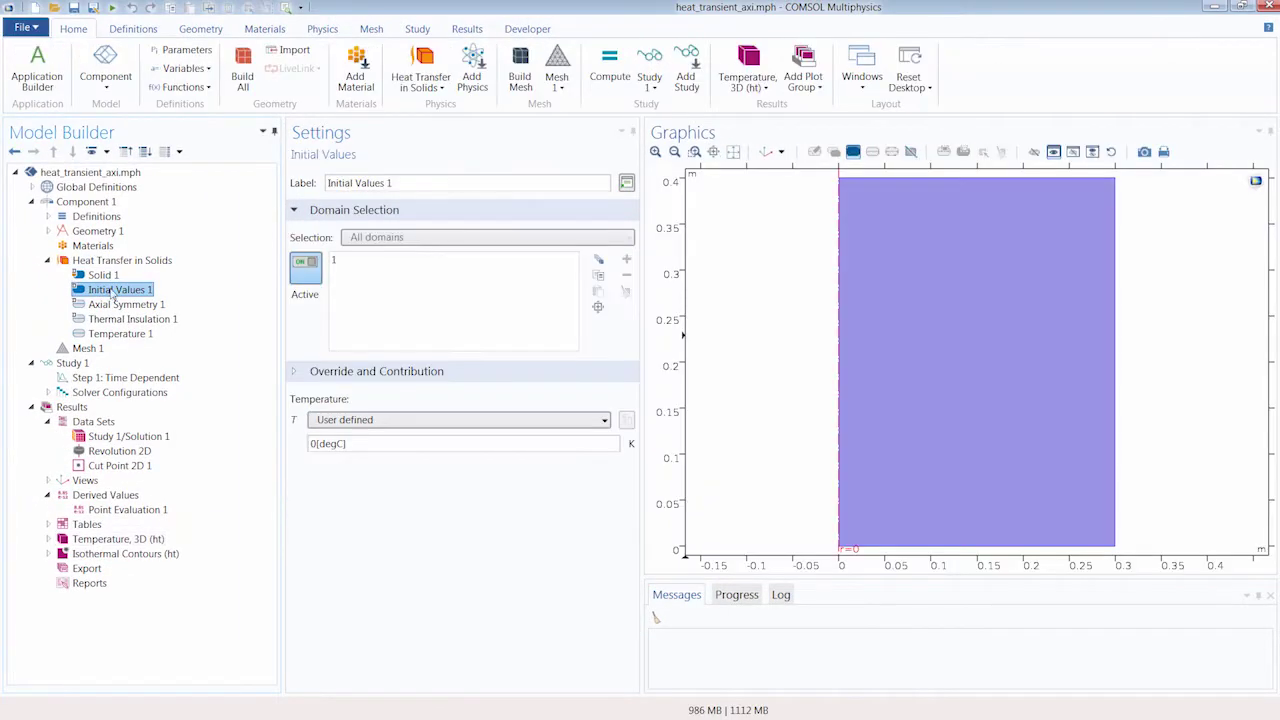
left_click_drag(313, 445, 371, 447)
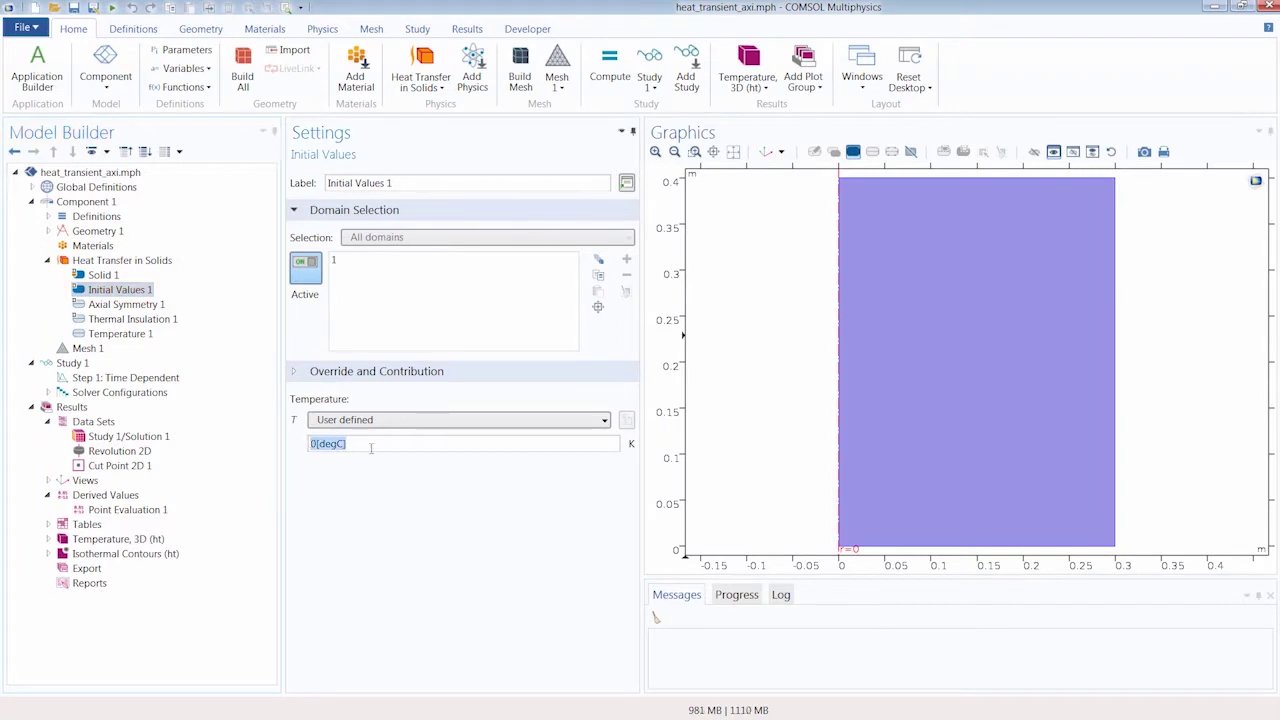
left_click(373, 467)
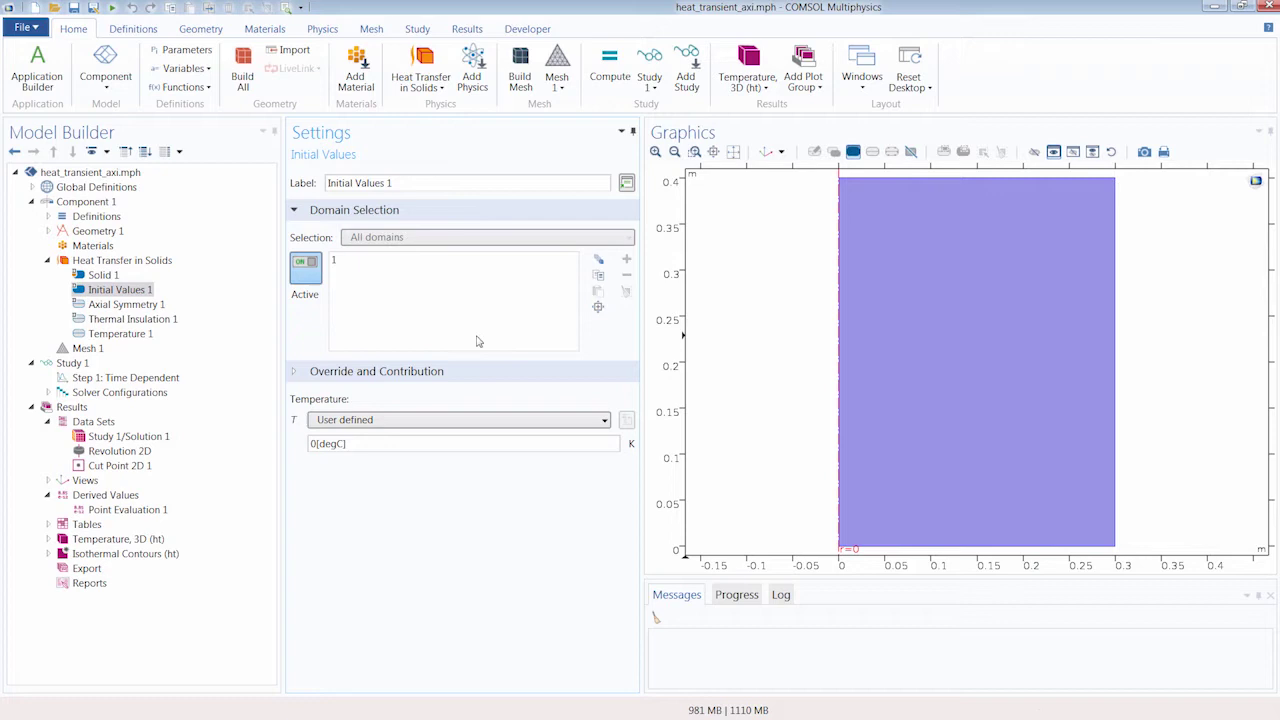
left_click(138, 306)
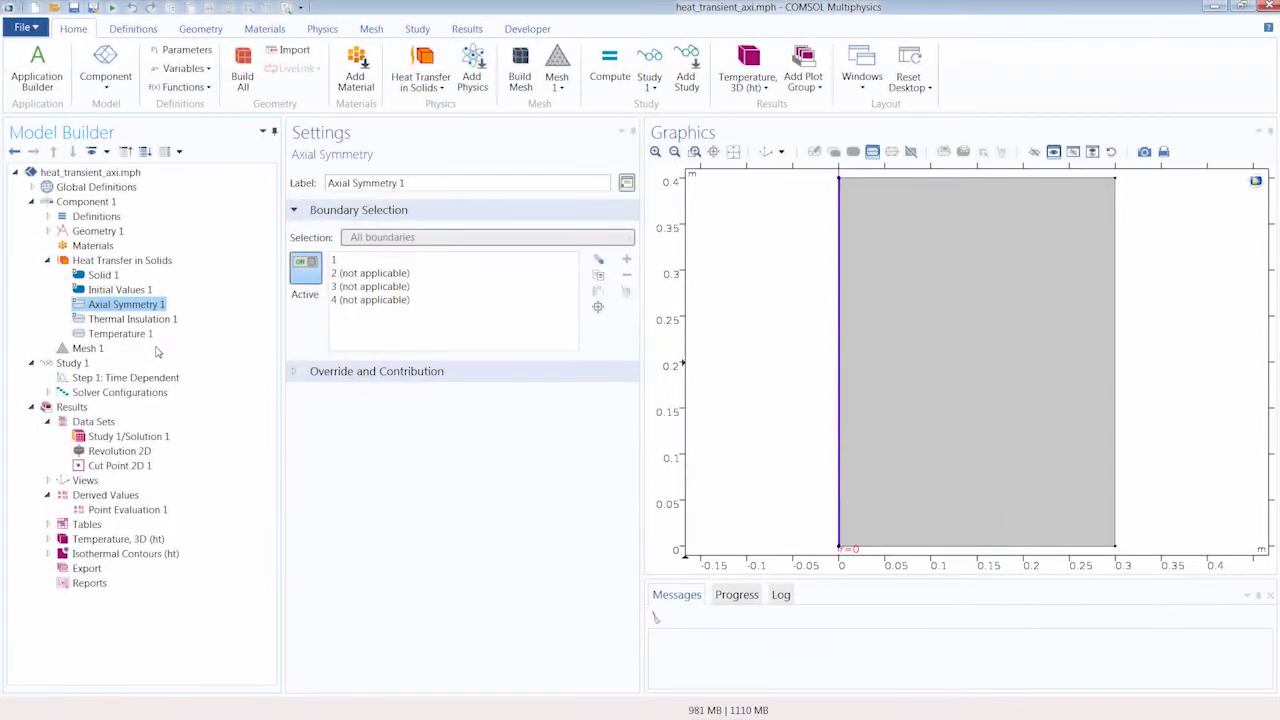
Plot the Revolution 2D data set as a 3D cylinder, then view the 1000[degC] boundary condition.
left_click(140, 455)
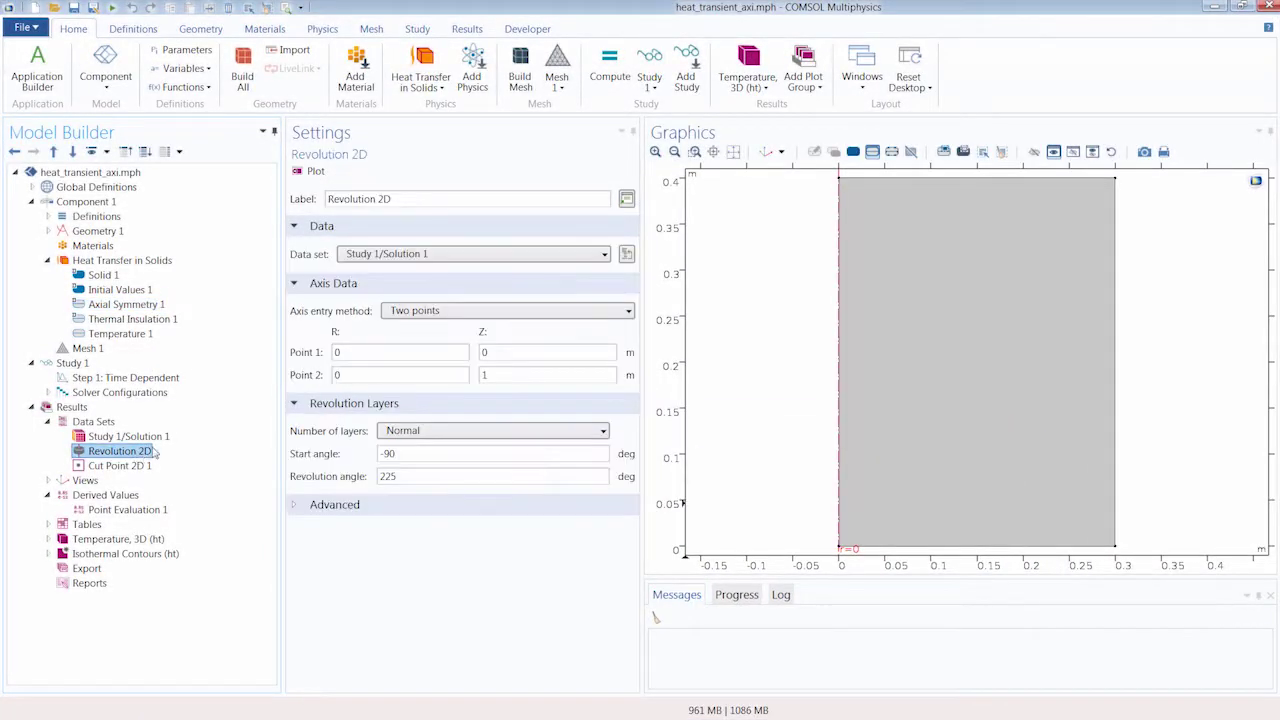
left_click(312, 172)
left_click_drag(980, 407, 935, 412)
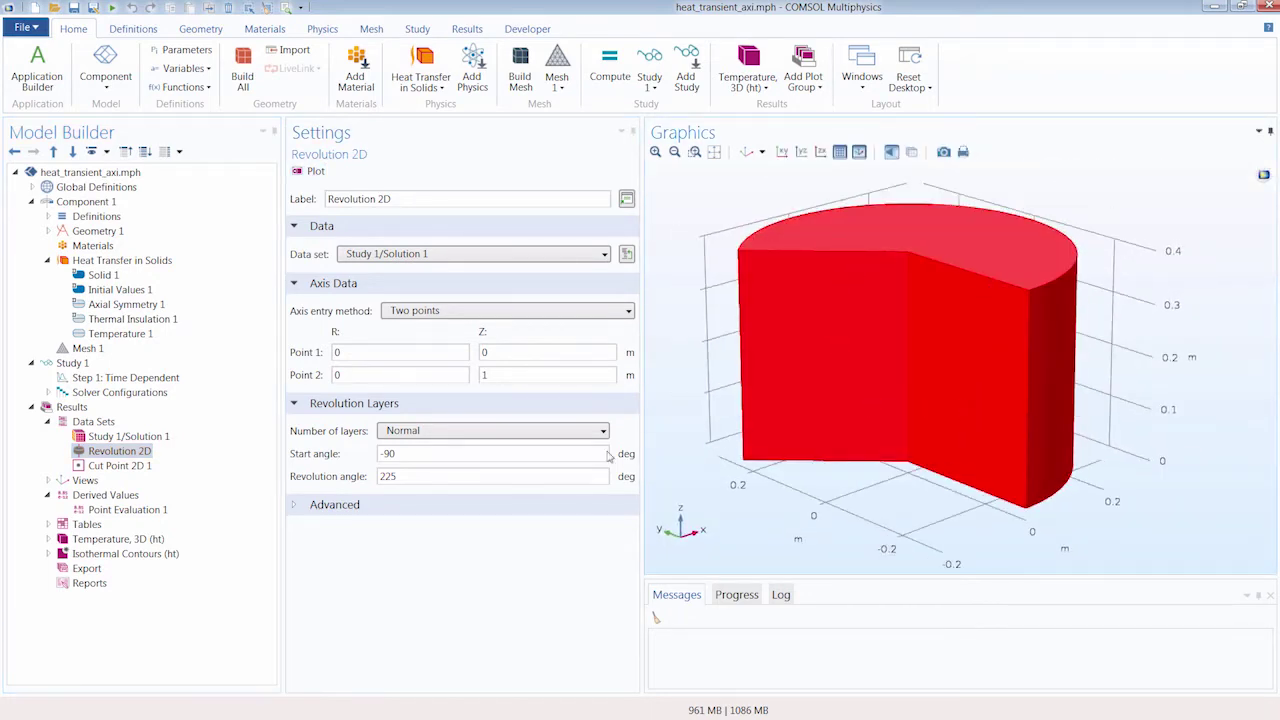
left_click(132, 336)
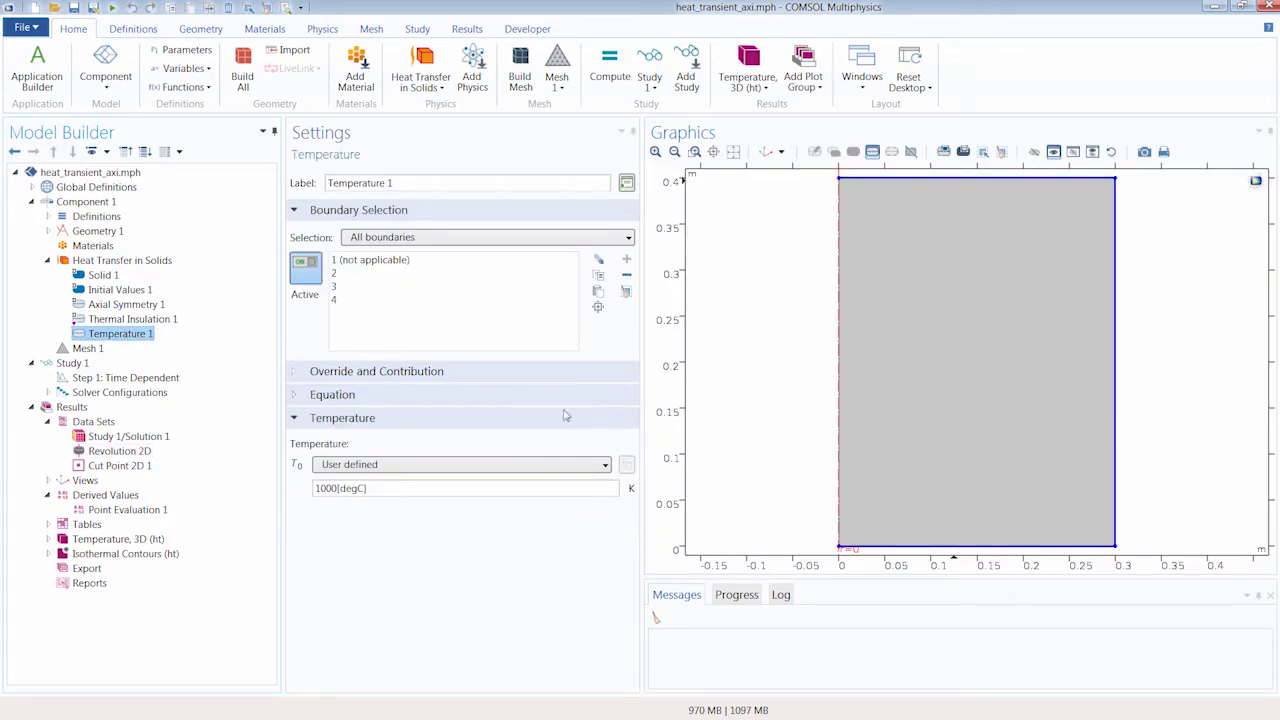
Show the Time Dependent study step with output times range(0,10,190) s.
left_click(417, 491)
left_click(415, 492)
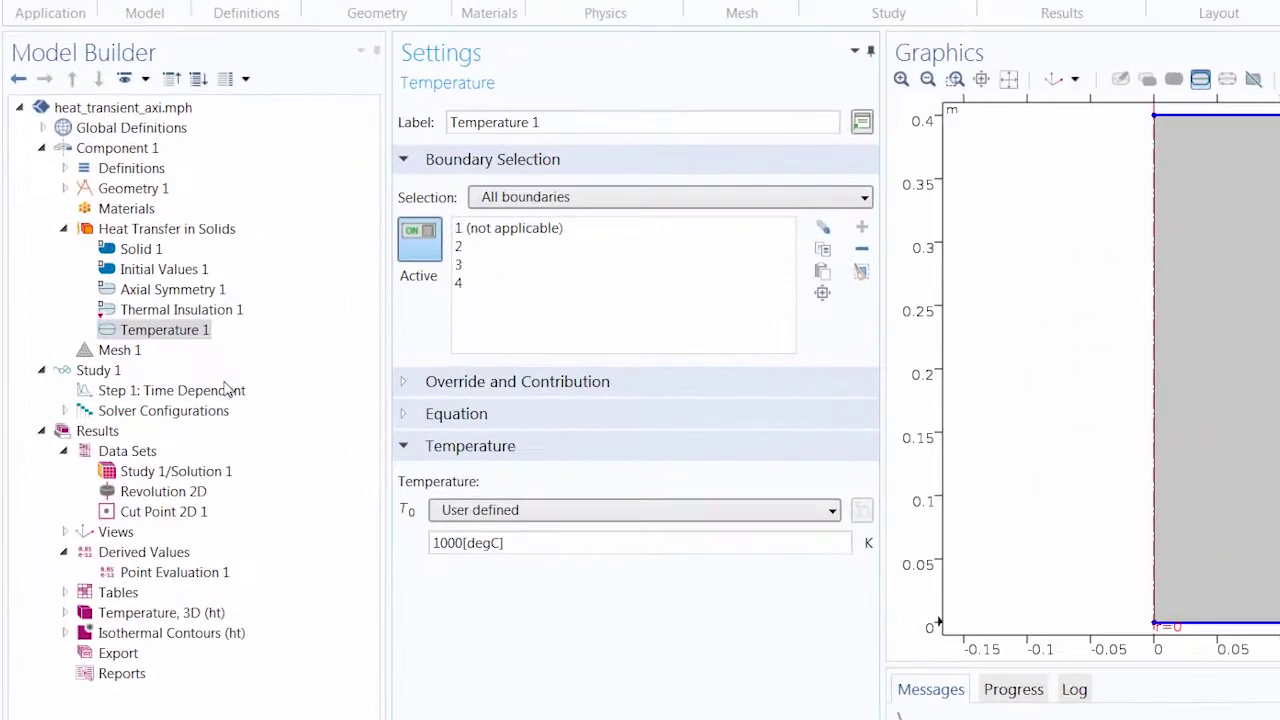
left_click(122, 392)
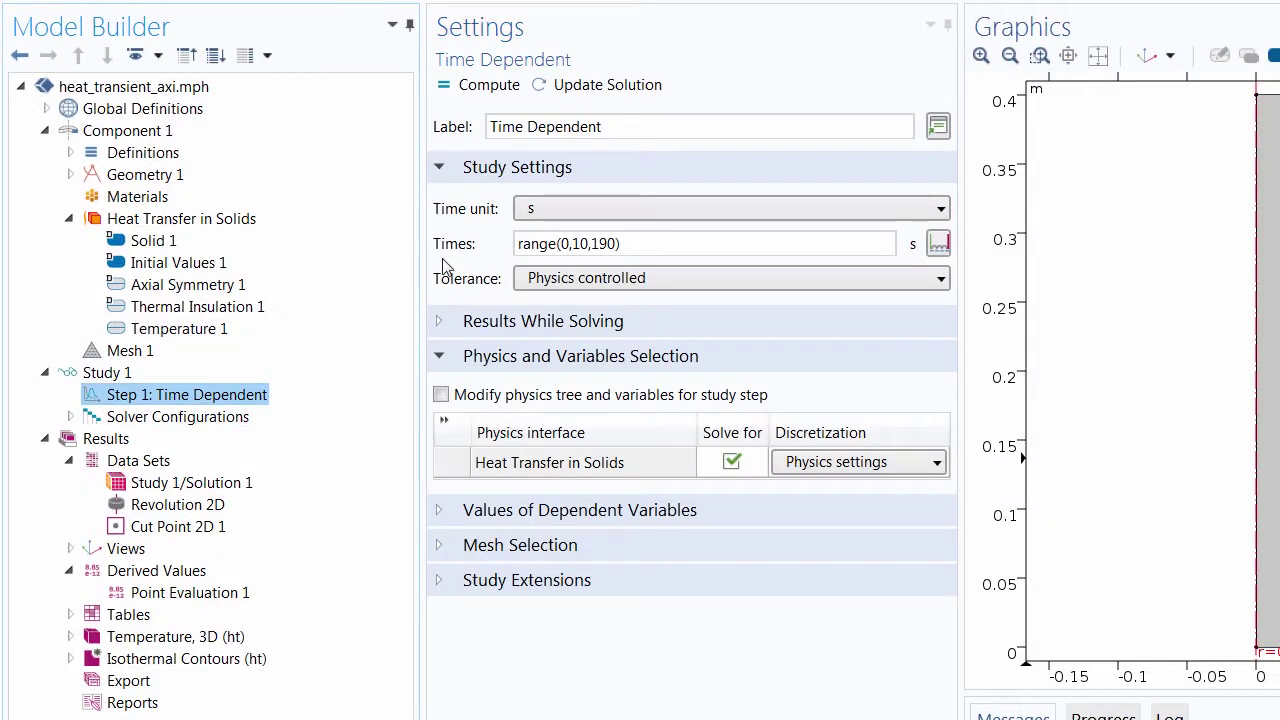
mouse_move(522, 243)
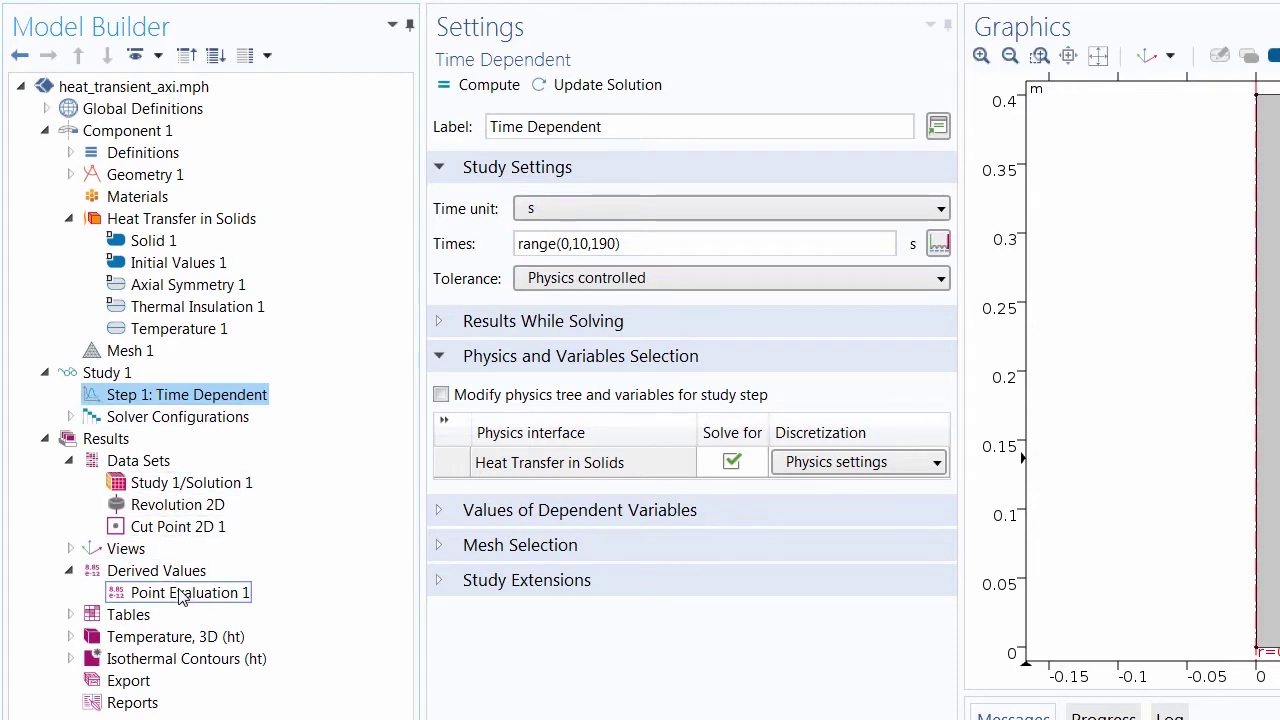
Plot Cut Point 2D 1 at (0.1, 0.3) and evaluate its temperature, 186.30 at 190 s.
left_click(178, 527)
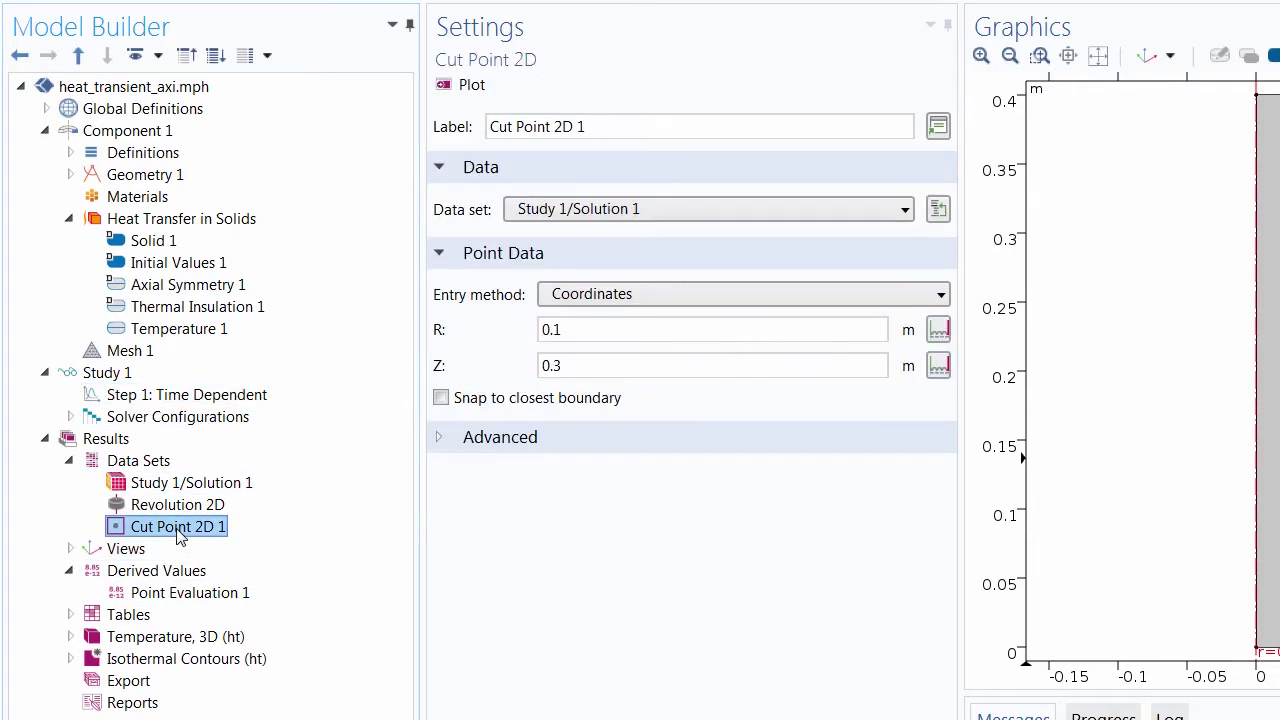
left_click(471, 85)
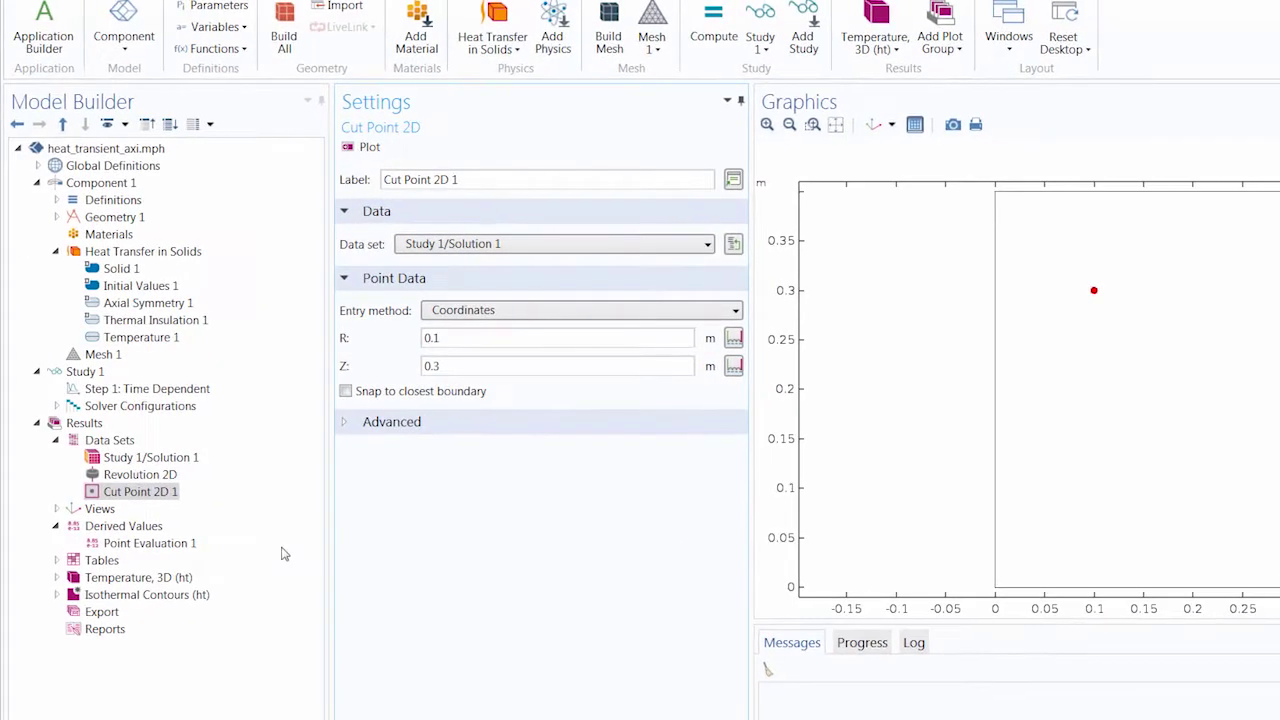
left_click(170, 543)
key("F8")
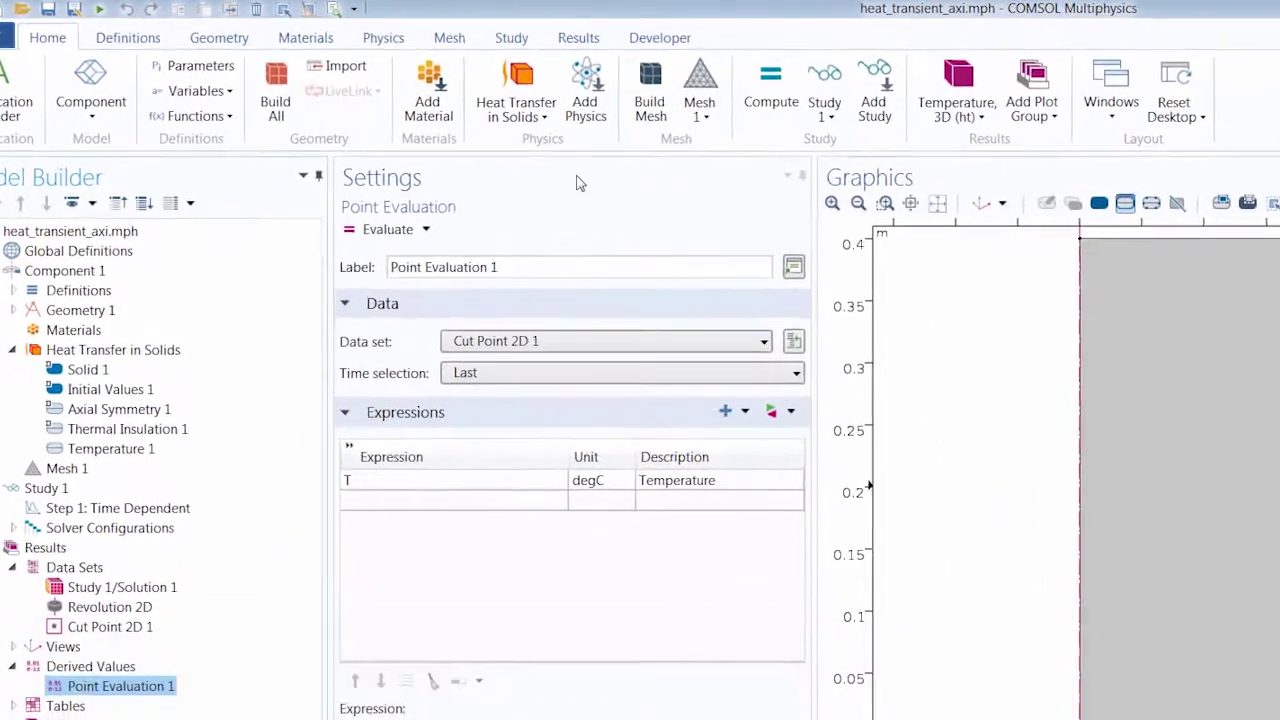
Create a 1D plot group with a Point Graph of T in degC from Cut Point 2D 1.
left_click(625, 41)
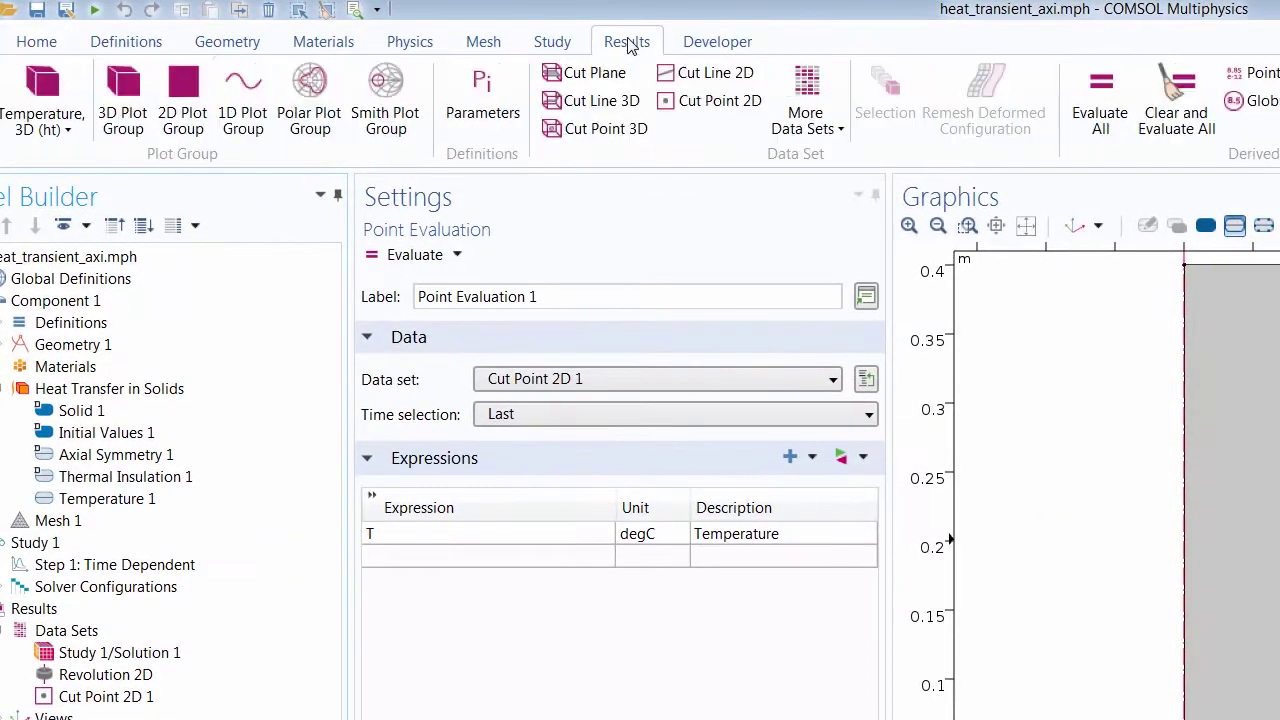
left_click(253, 118)
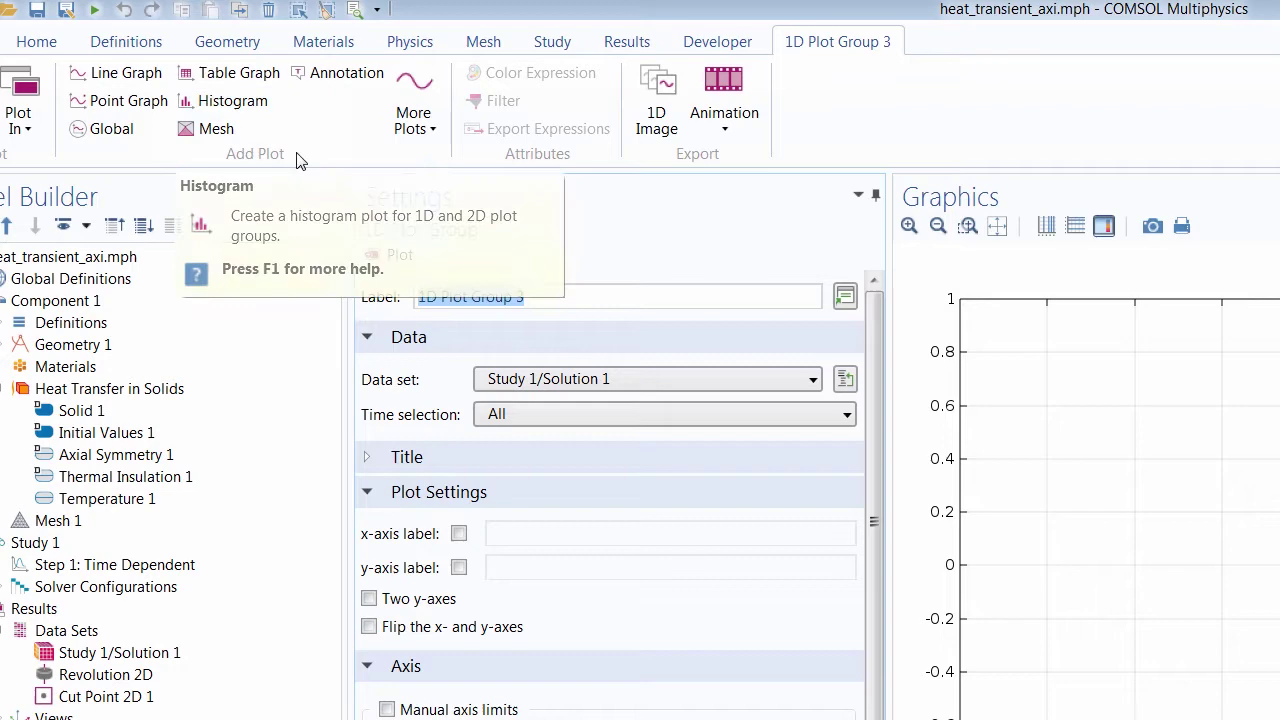
left_click(145, 100)
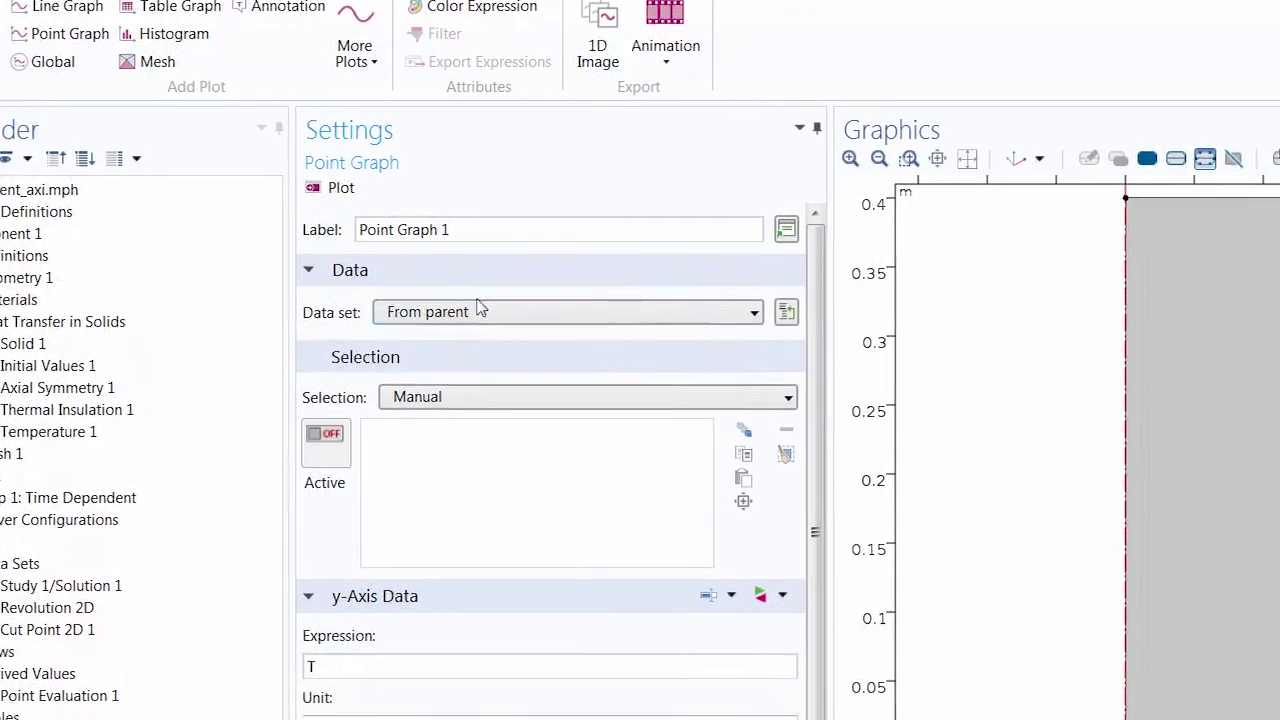
left_click(478, 308)
left_click(477, 403)
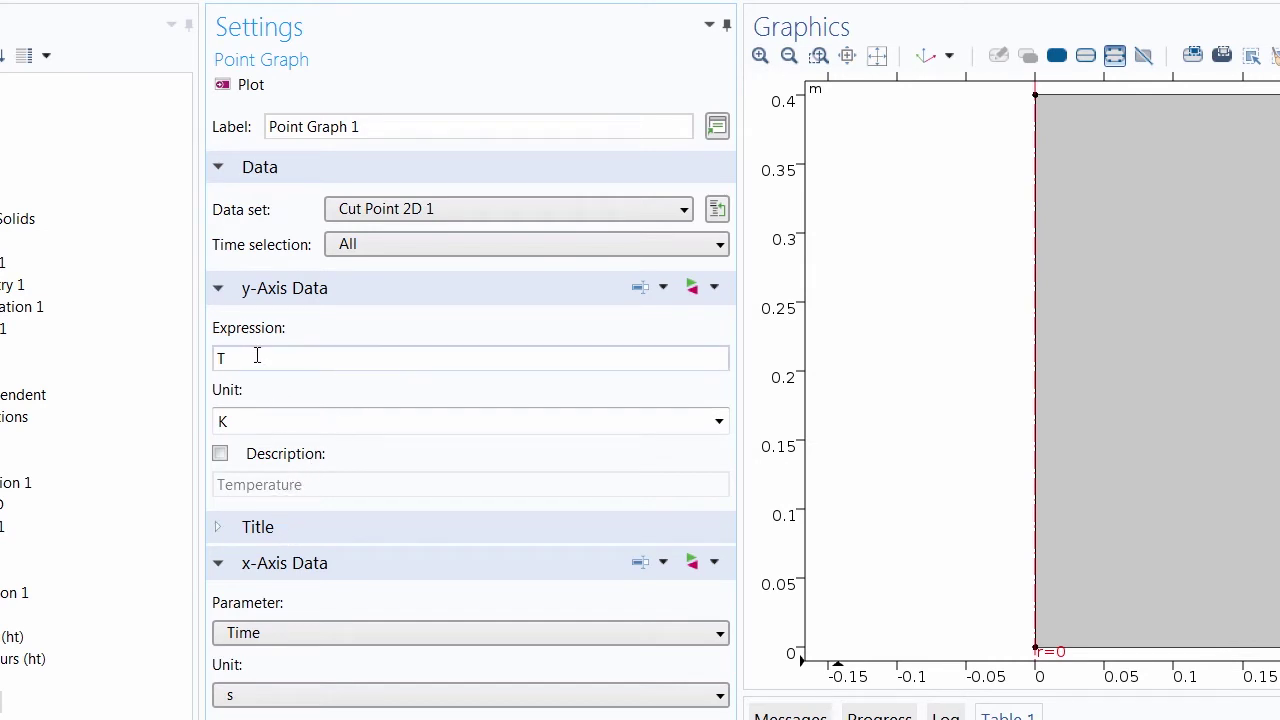
left_click(719, 421)
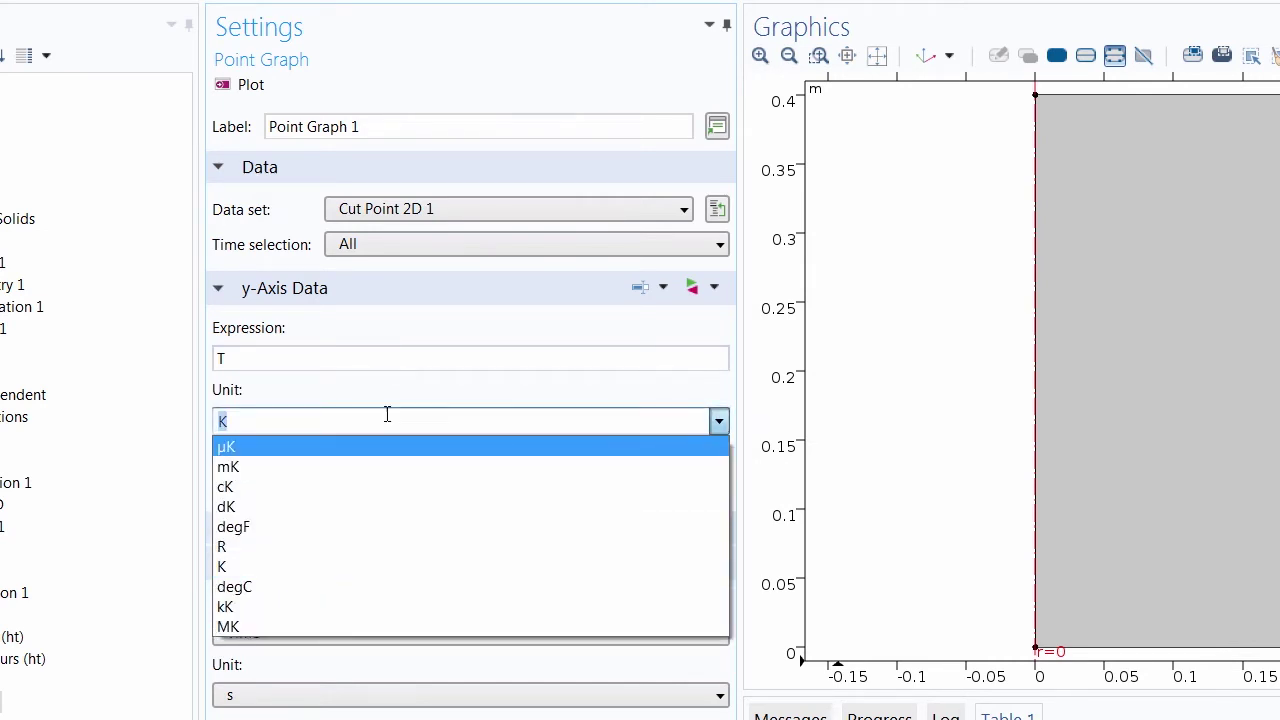
left_click(271, 587)
left_click(268, 85)
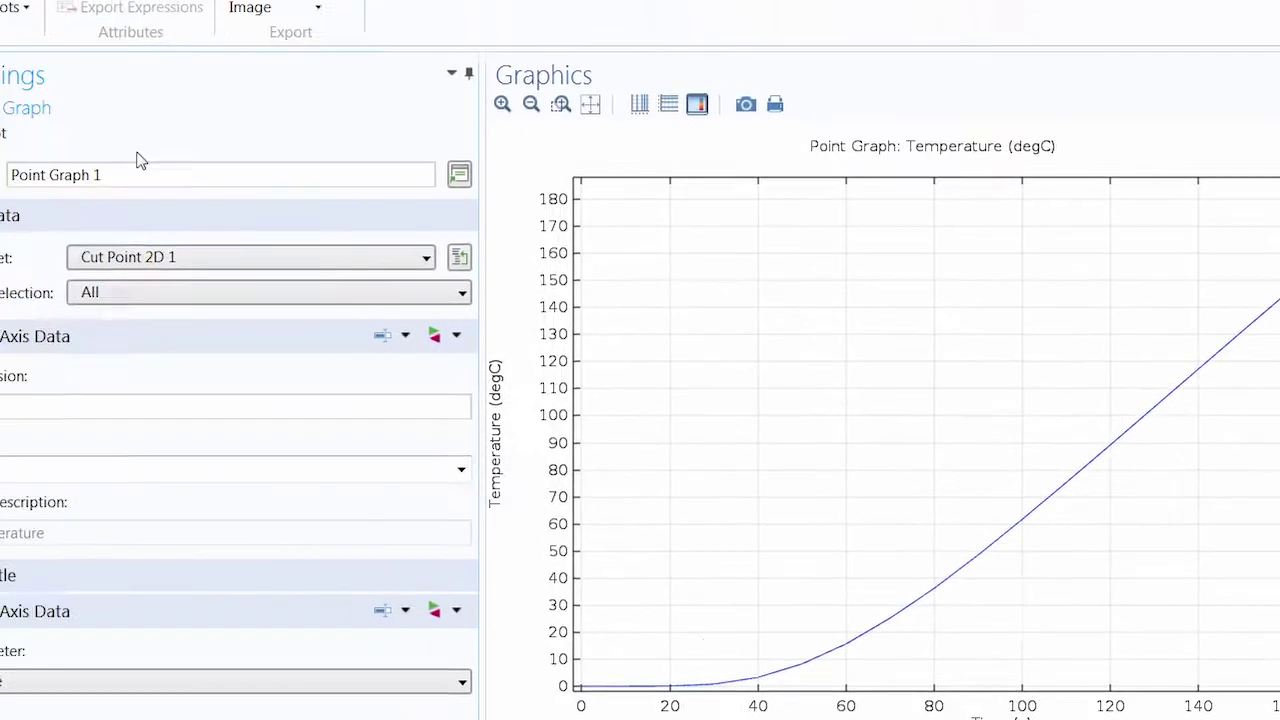
Rename the first point graph to 'Temperature'.
left_click(455, 249)
key("BackSpace")
key("BackSpace")
key("BackSpace")
key("BackSpace")
key("BackSpace")
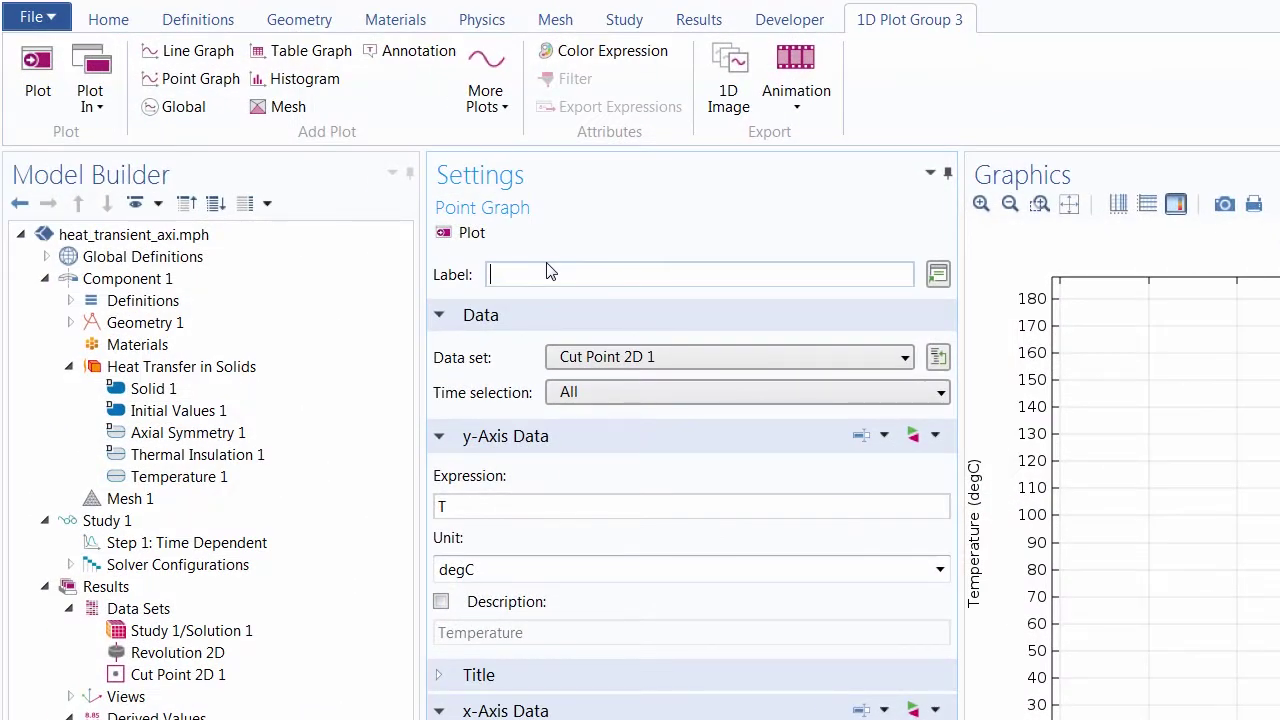
type("Temperature")
Add a second point graph on Cut Point 2D 1 with expression -ht.tfluxr.
left_click(213, 87)
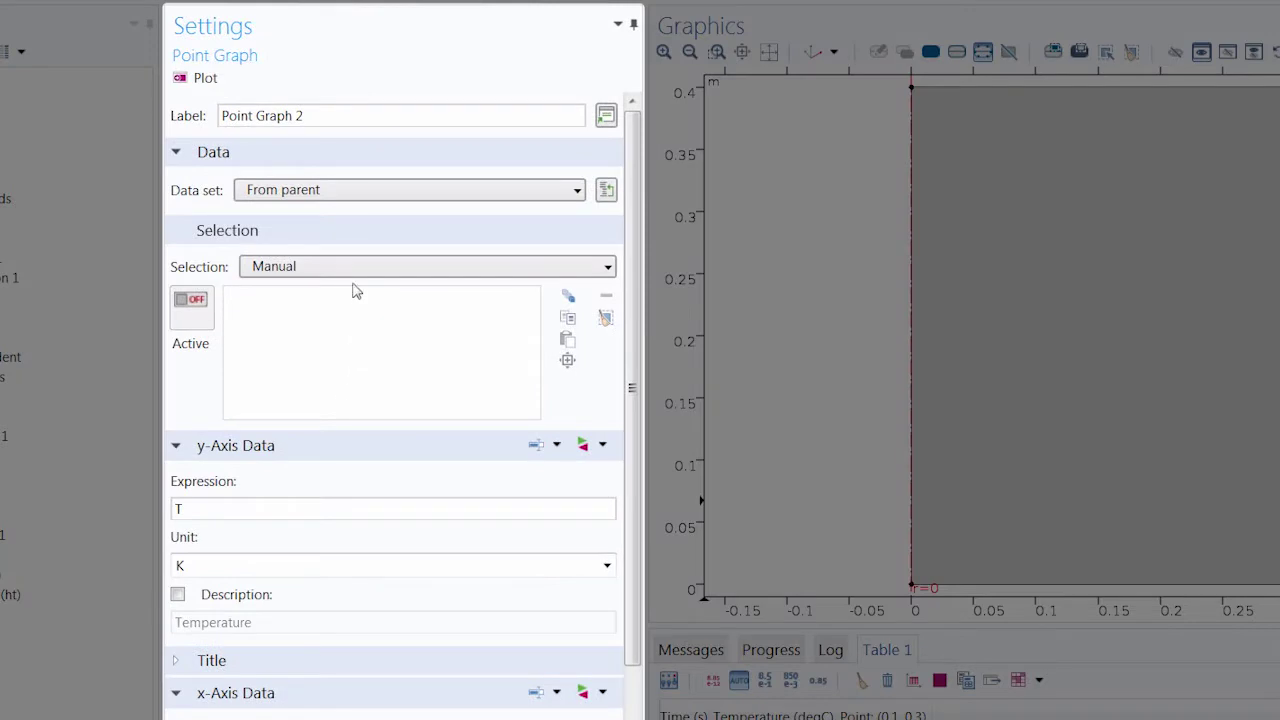
left_click(443, 190)
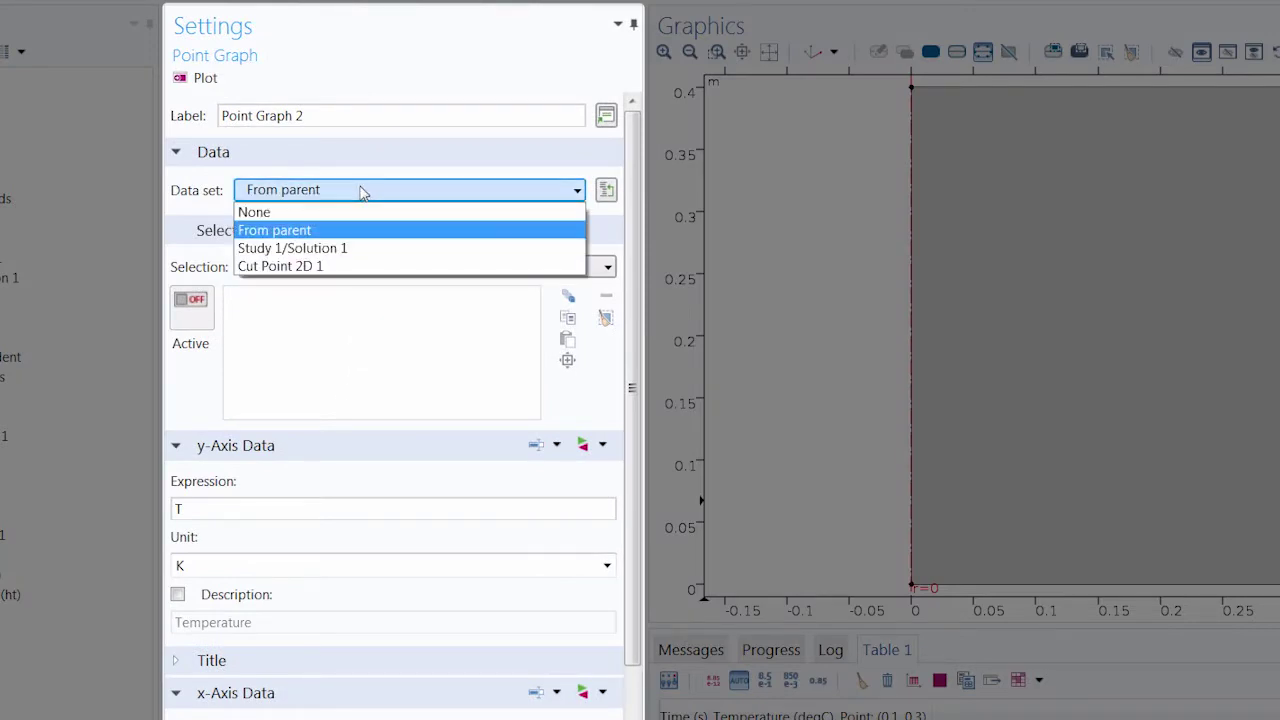
left_click(360, 268)
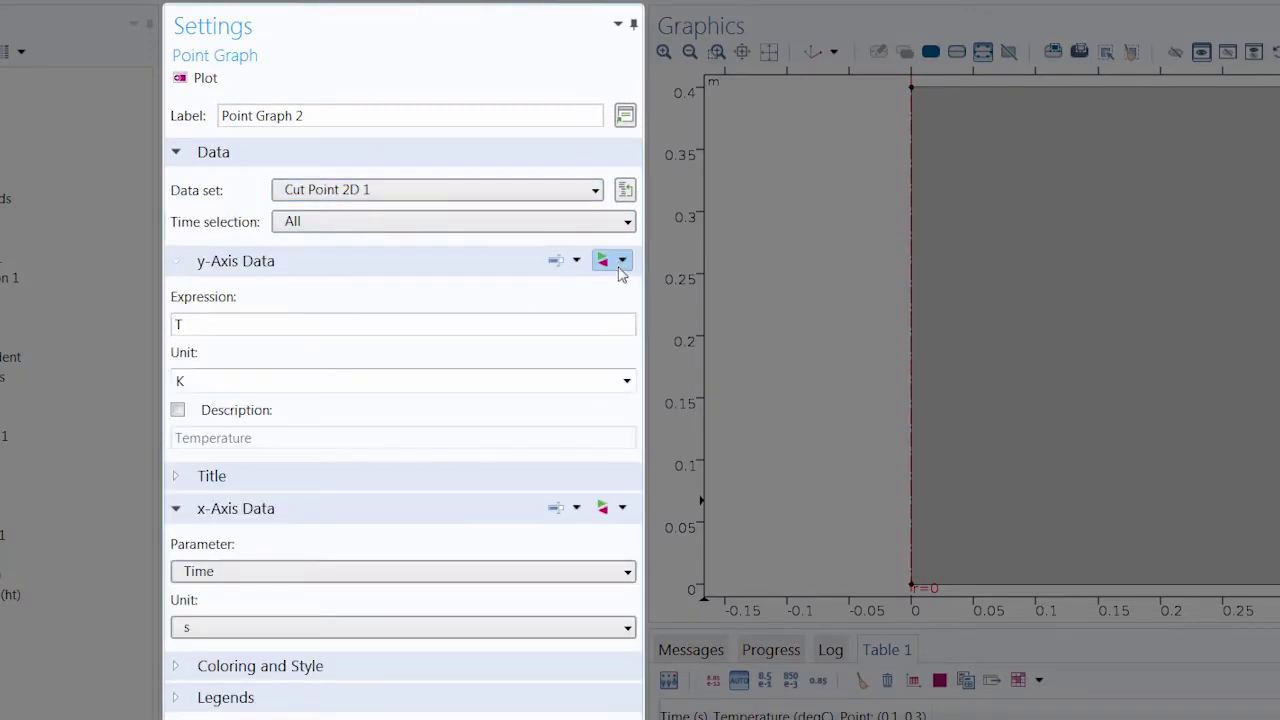
left_click(621, 262)
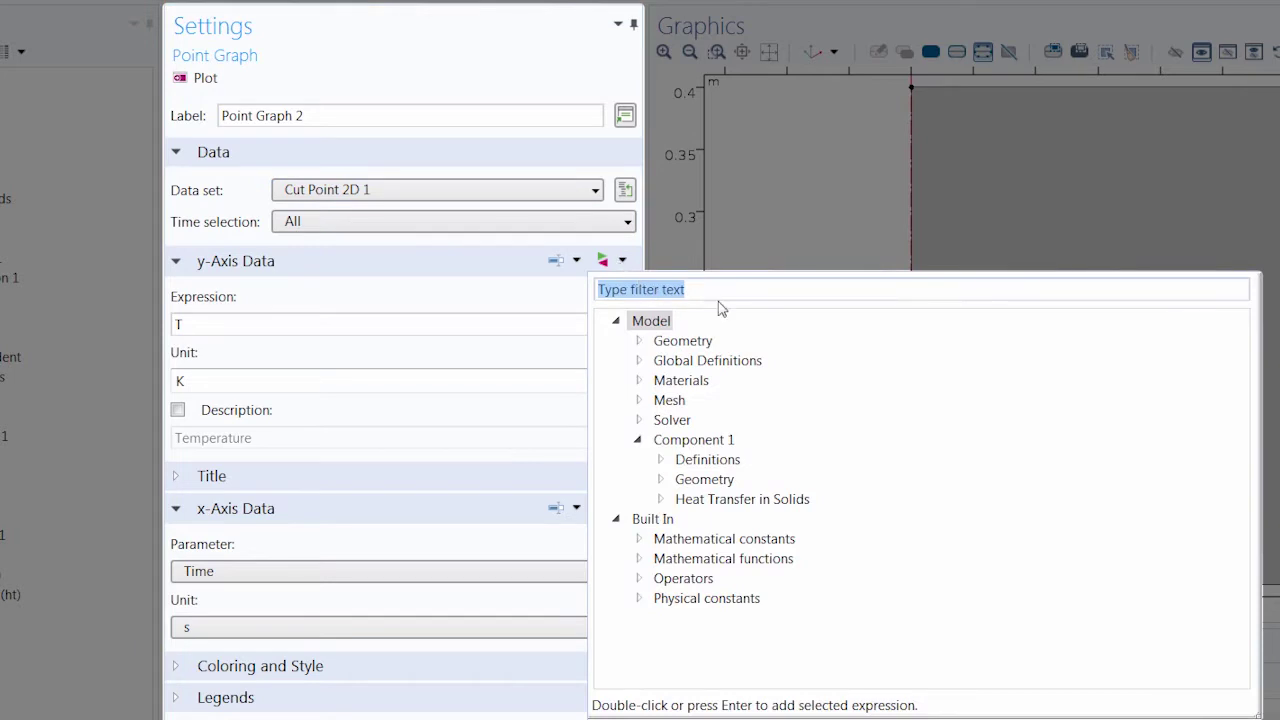
type("heat ")
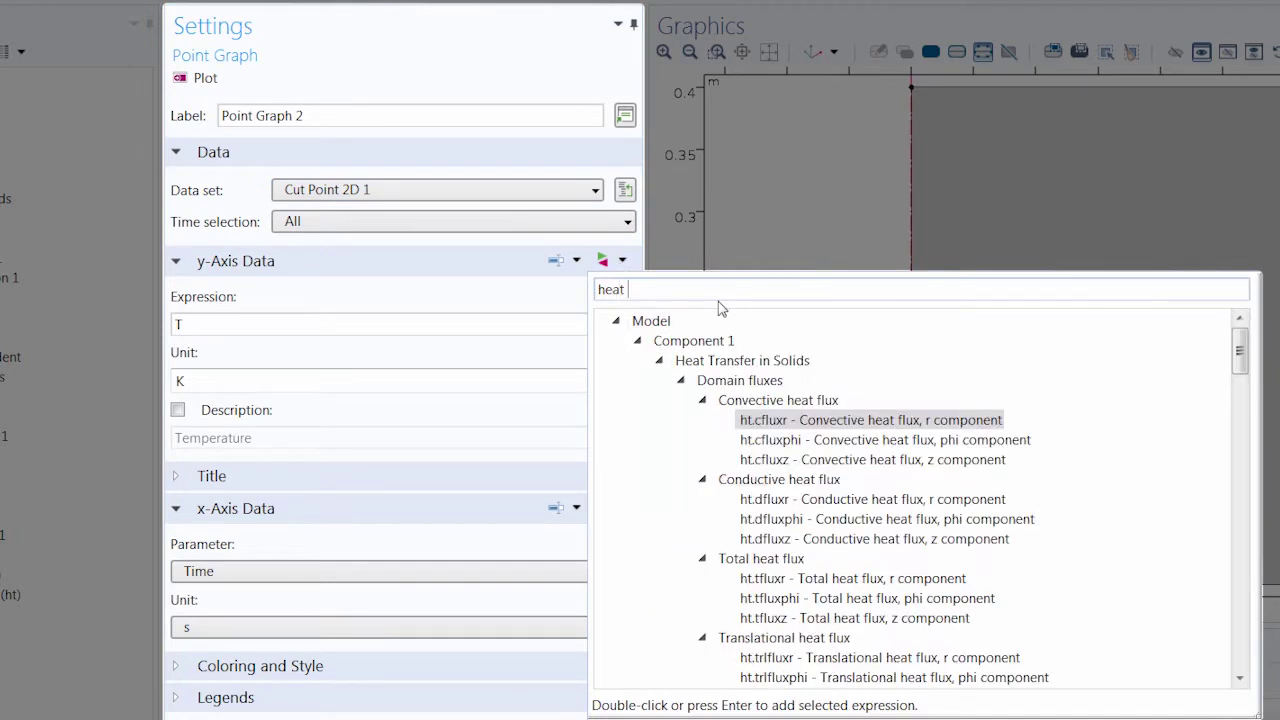
type("flux")
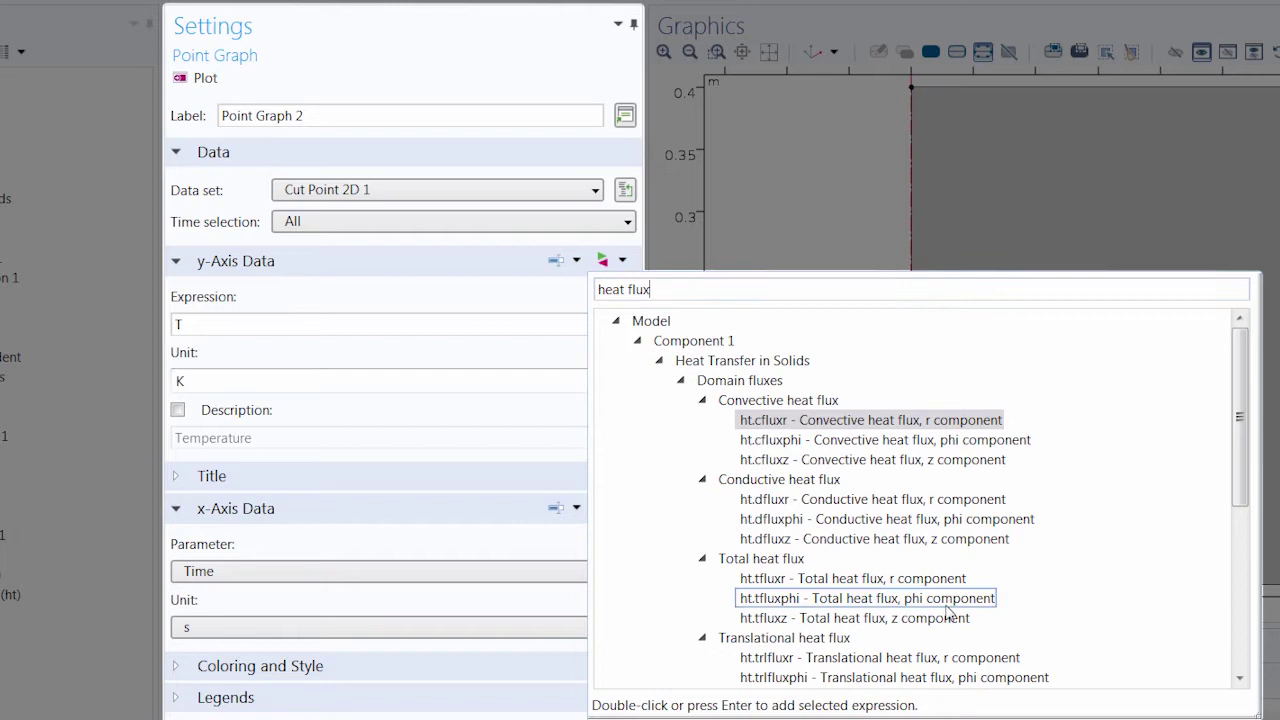
left_click(857, 578)
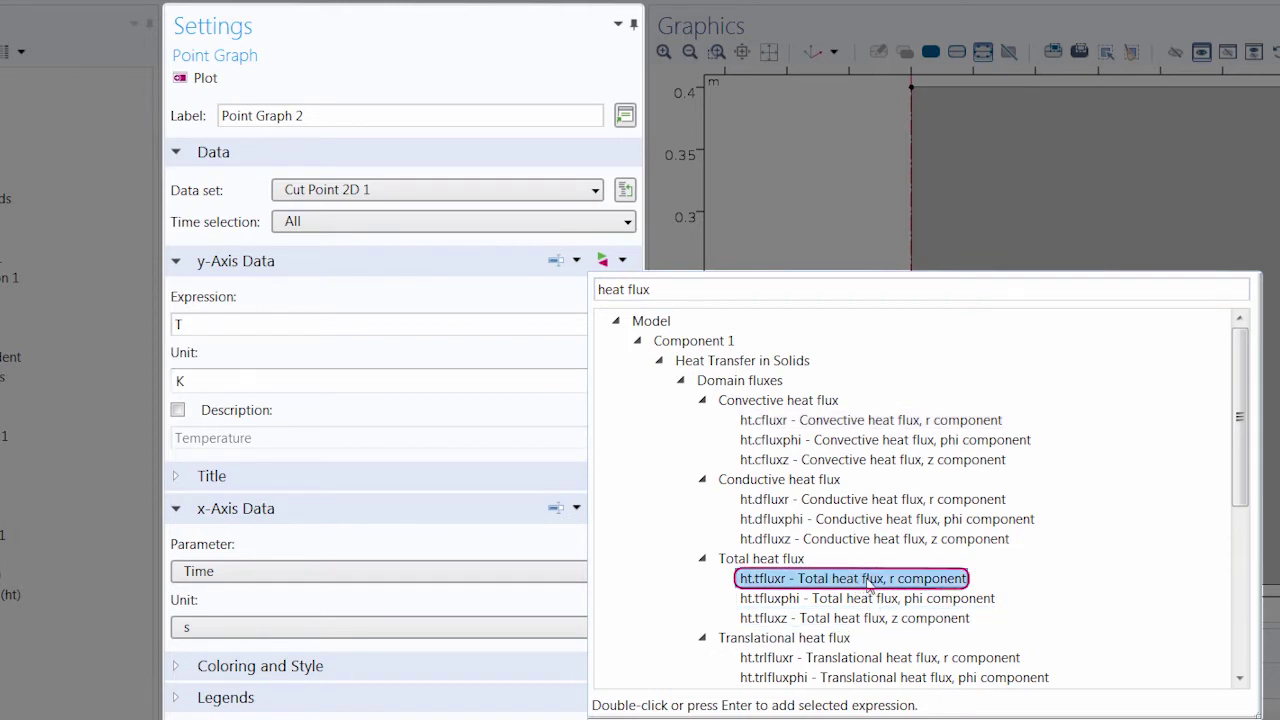
double_click(866, 579)
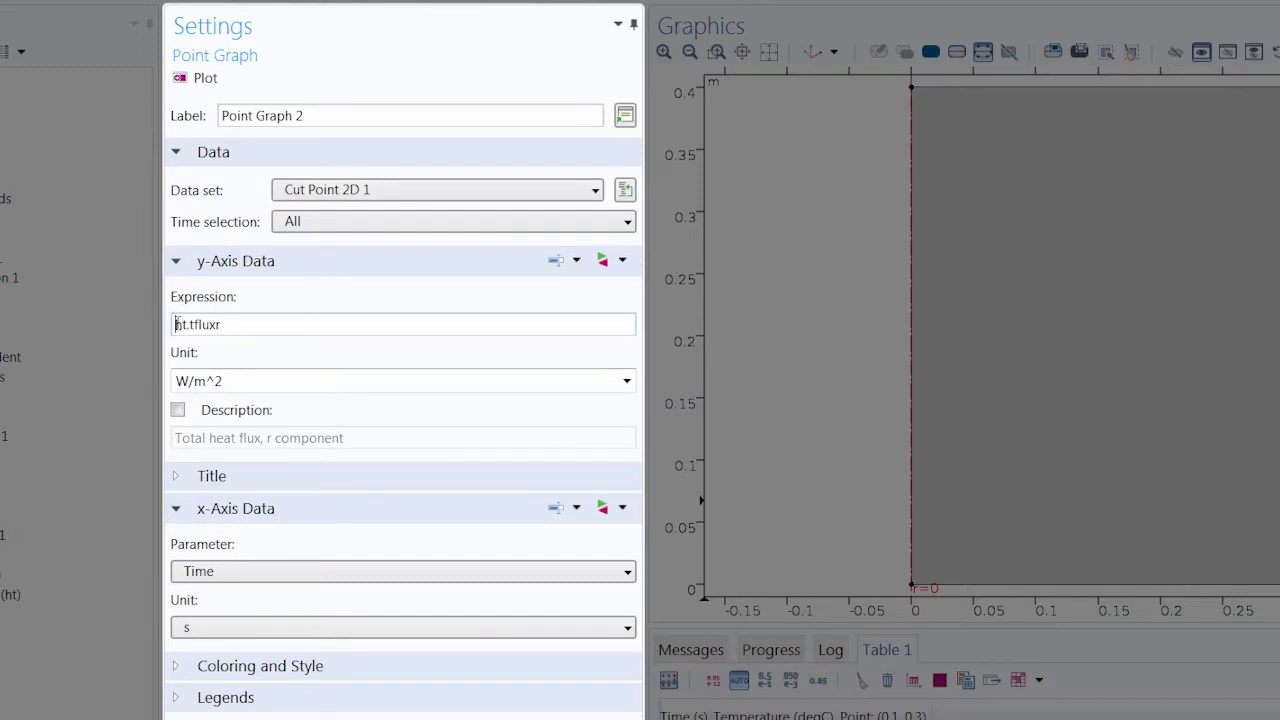
type("-")
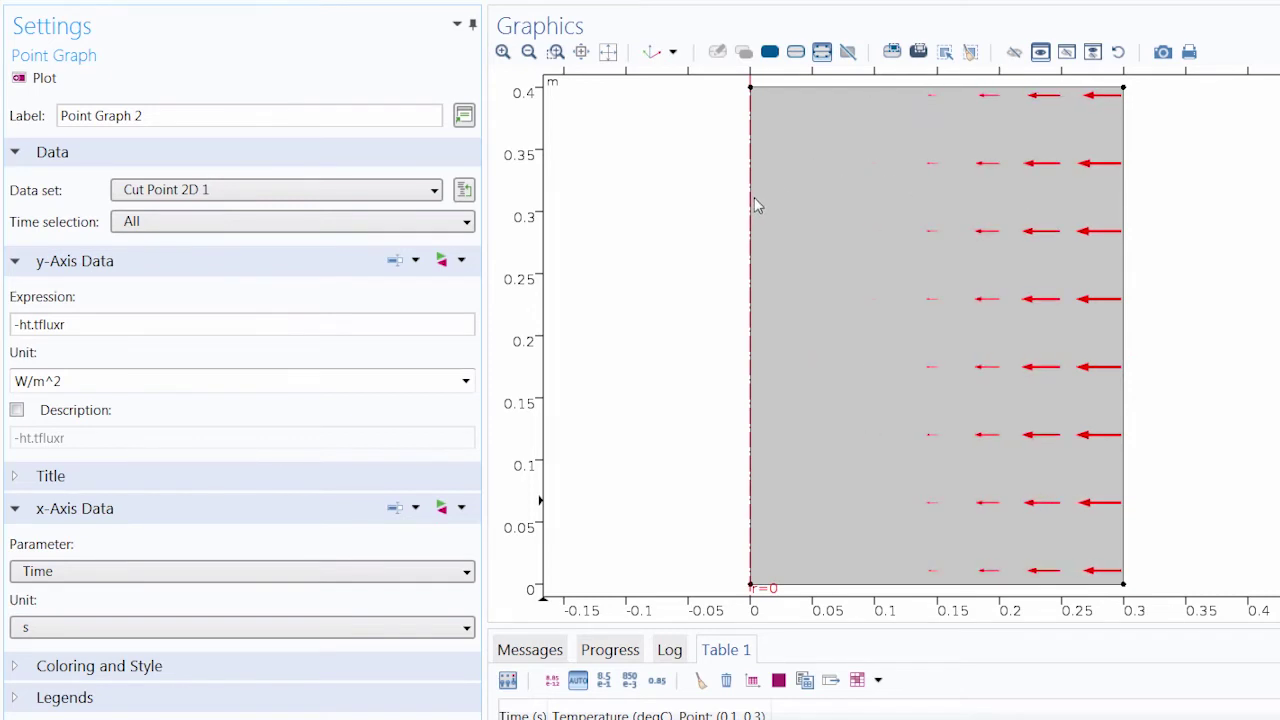
Set the new graph's description and label to 'Inward heat flux' and plot it.
left_click(18, 410)
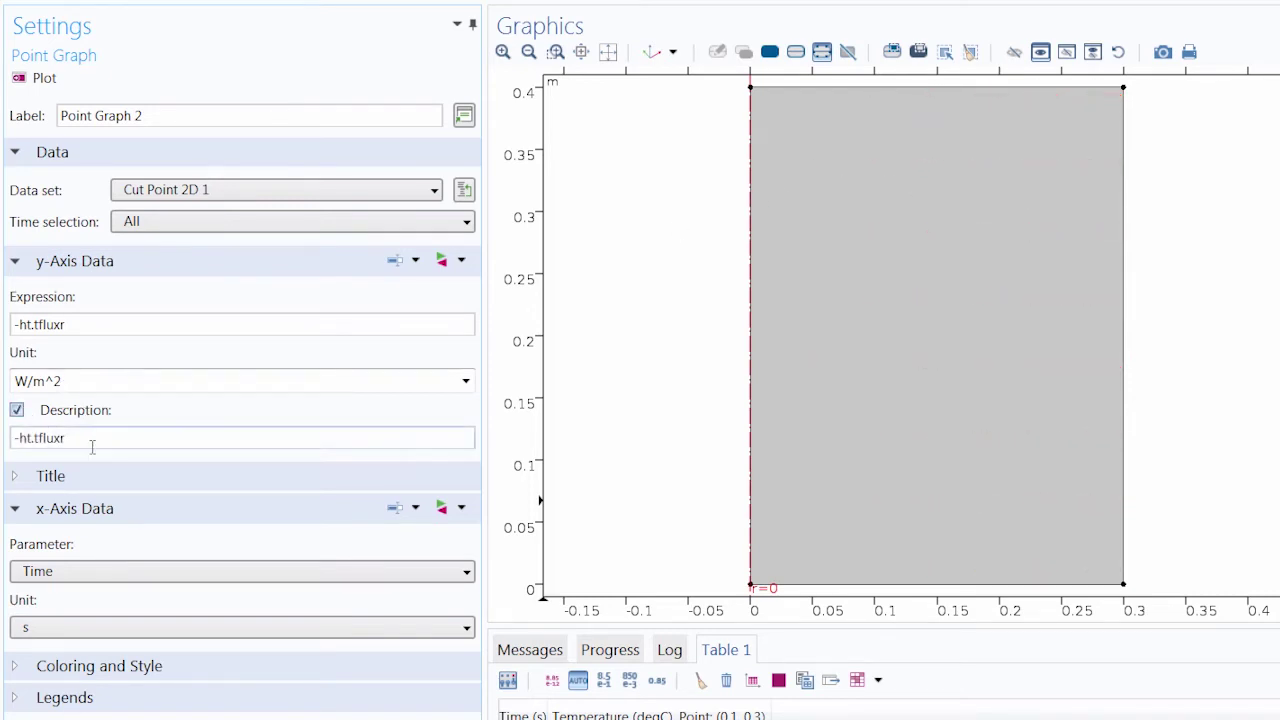
left_click_drag(94, 443, 2, 440)
key("BackSpace")
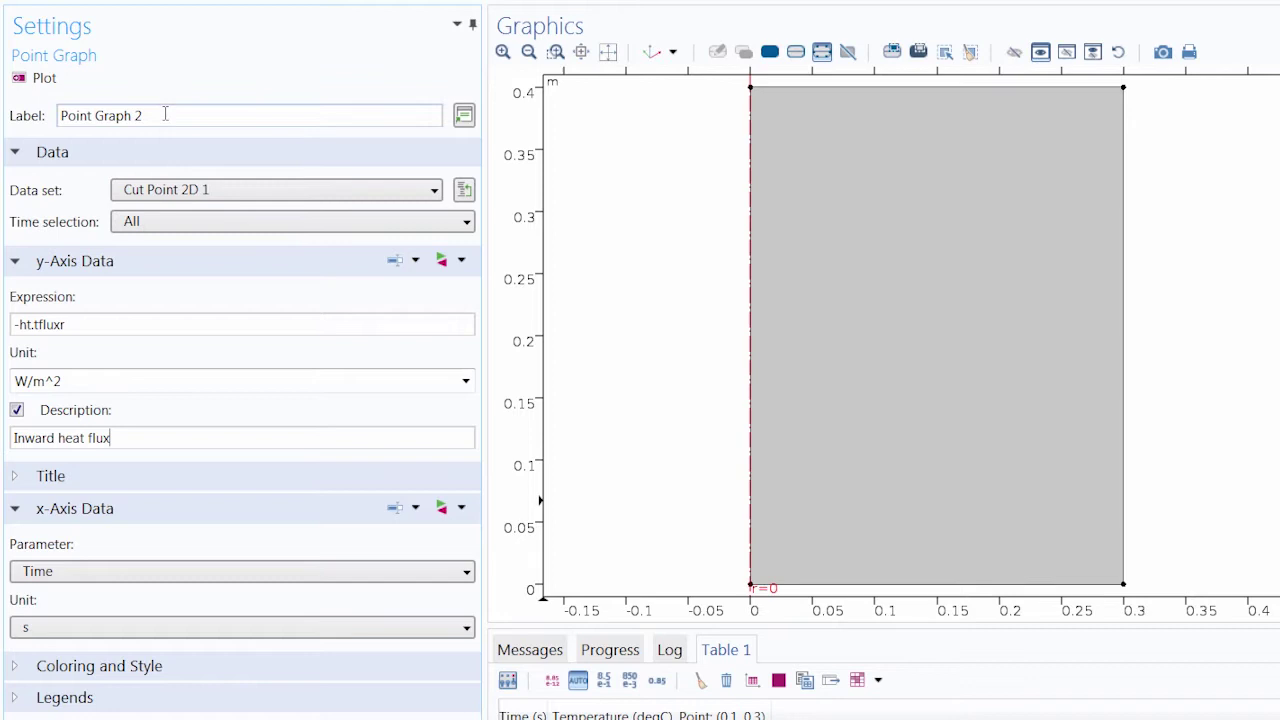
left_click_drag(160, 115, 40, 104)
type("Inward hea")
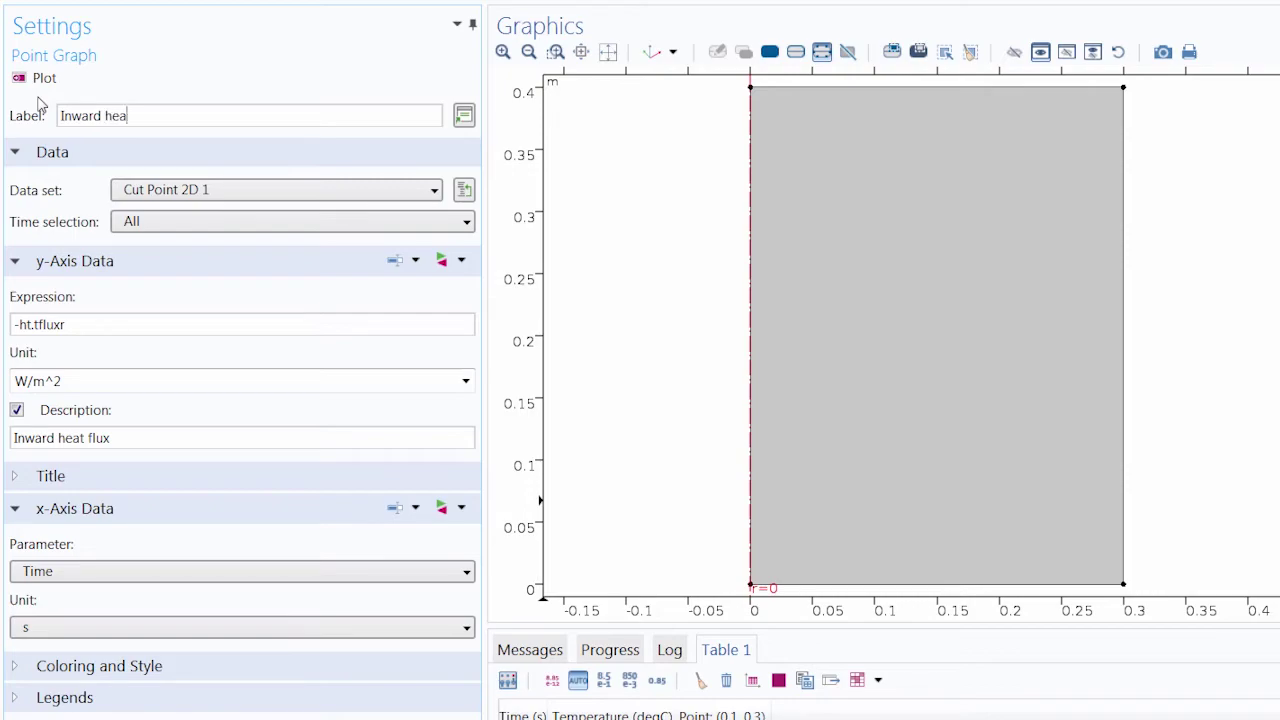
type("t flux")
left_click(44, 78)
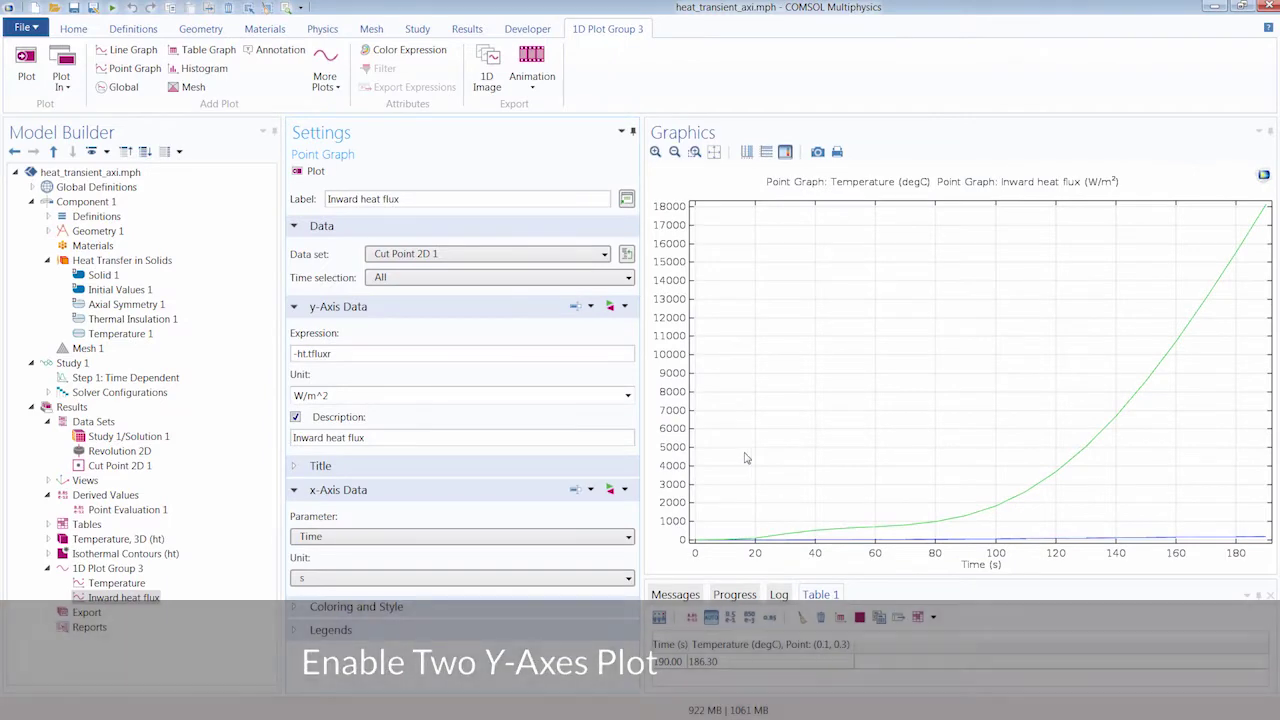
Enable two y-axes on 1D Plot Group 3 with Inward heat flux on the secondary axis.
left_click(125, 571)
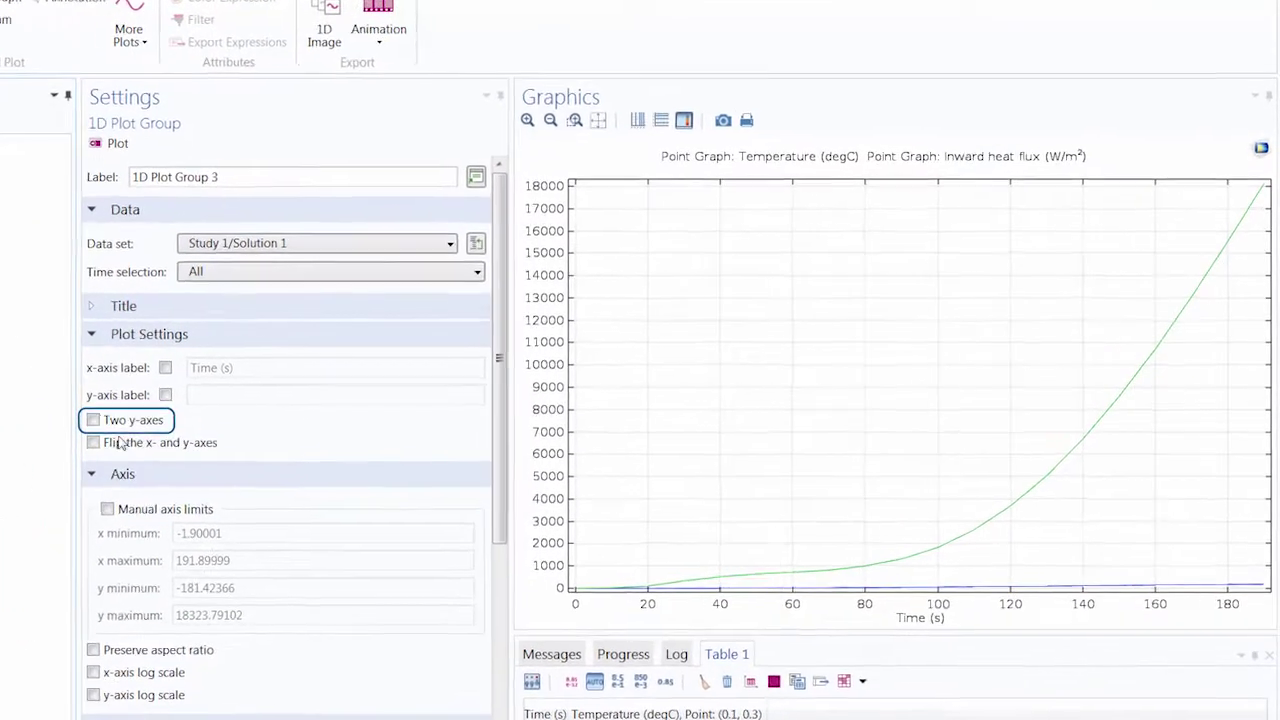
left_click(93, 420)
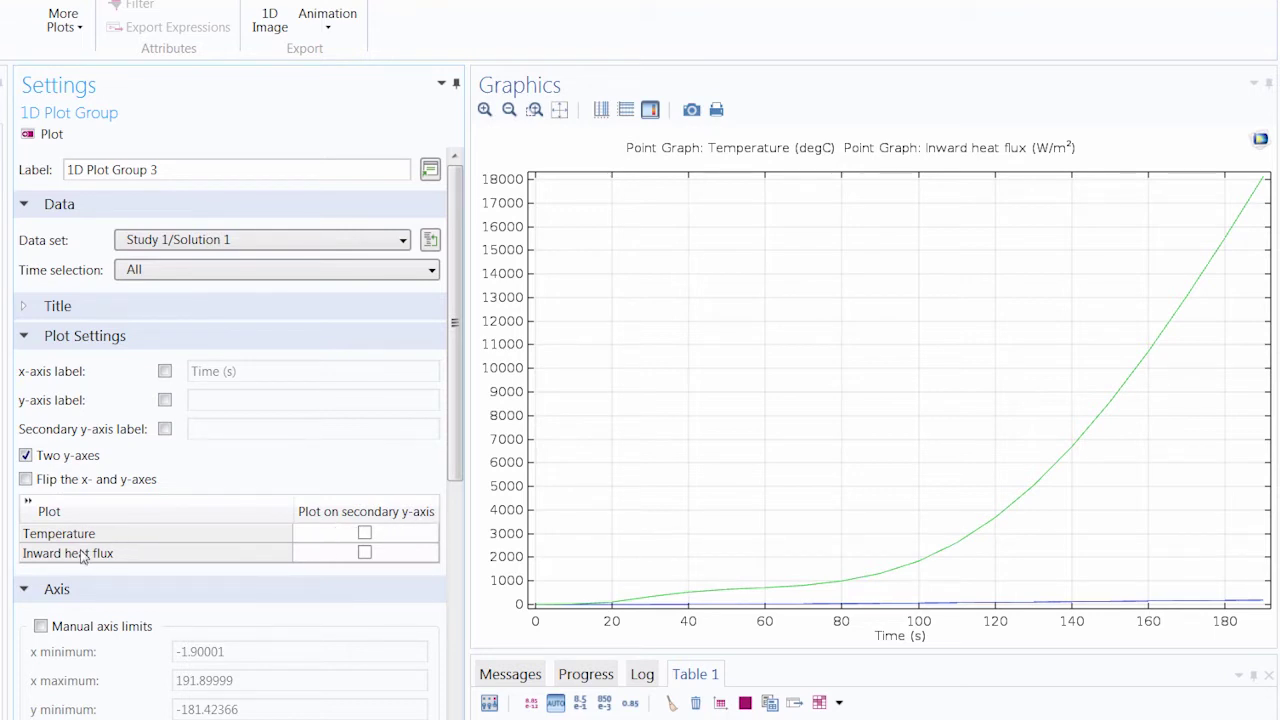
left_click(365, 553)
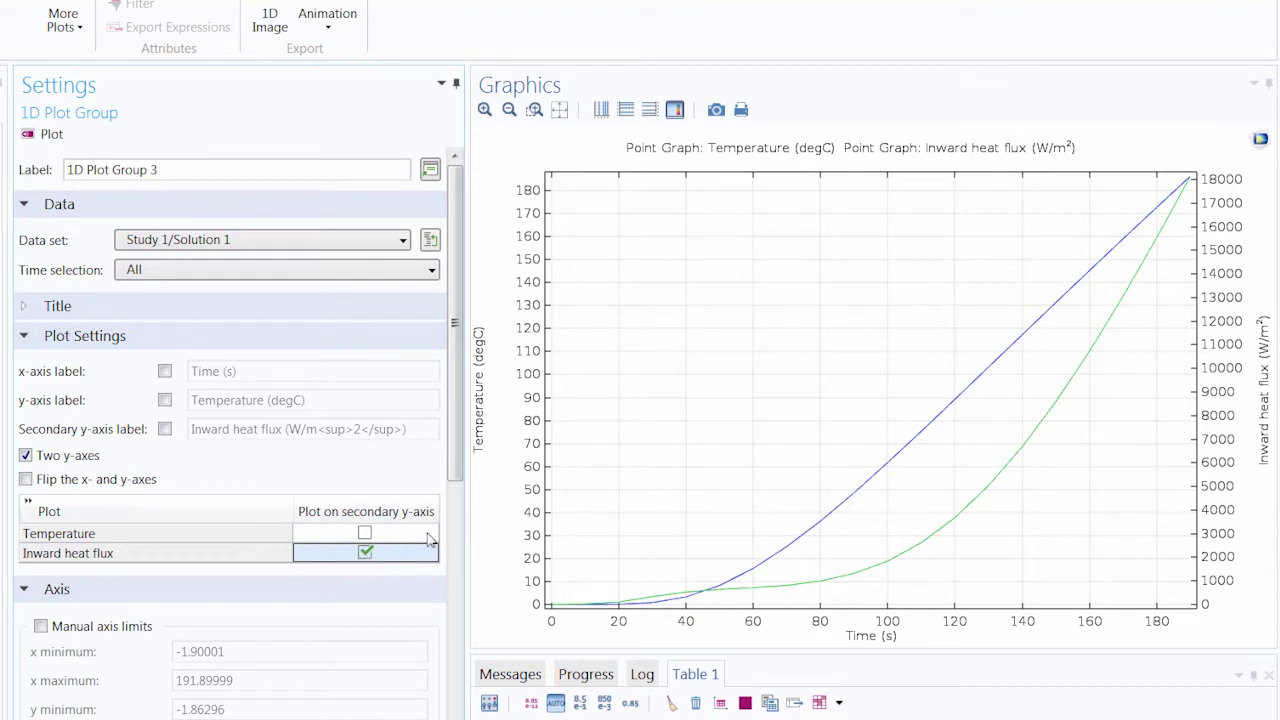
left_click(505, 518)
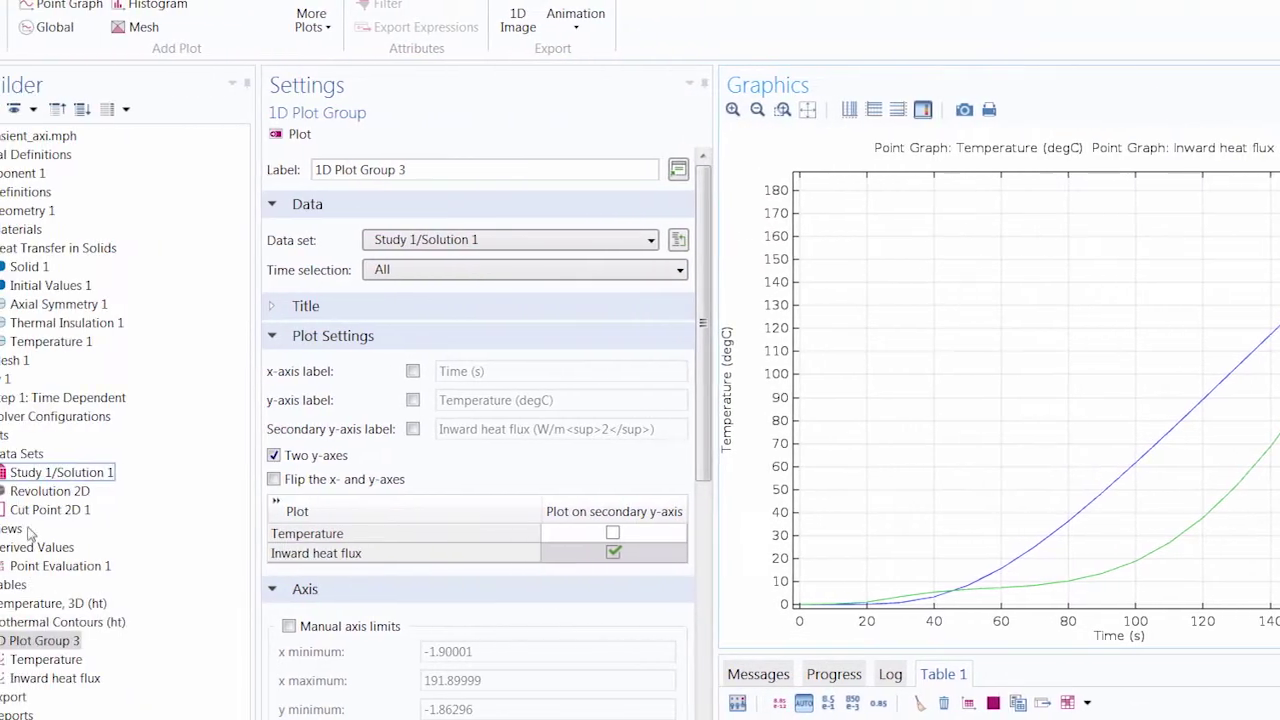
Change the Temperature graph's unit from degC to K and replot.
left_click(46, 659)
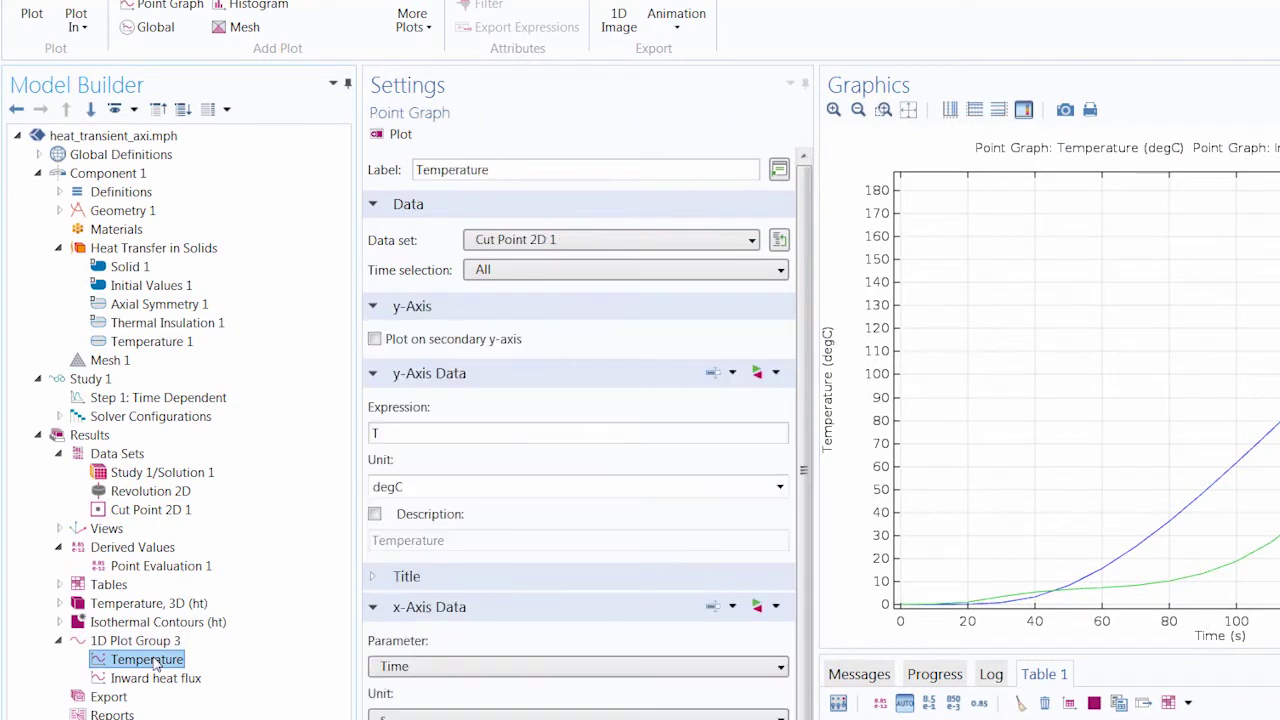
left_click(780, 486)
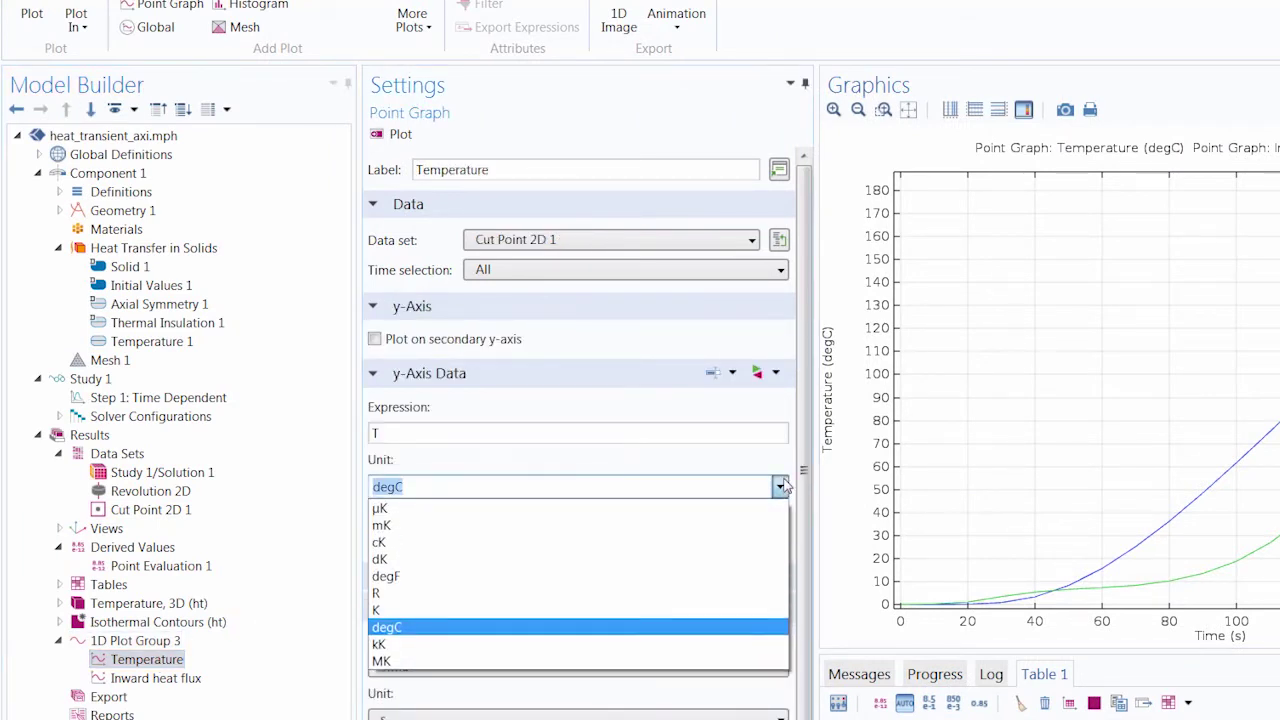
left_click(662, 610)
left_click(393, 134)
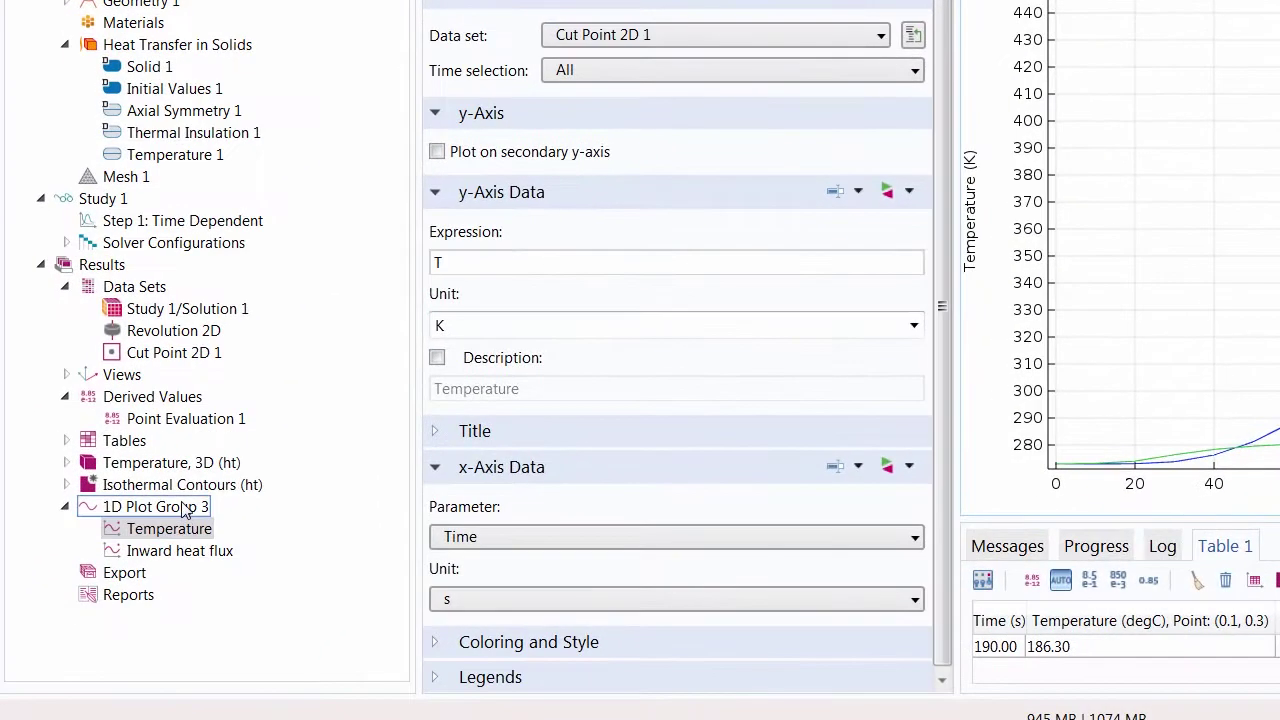
Give the Temperature curve a manual legend reading Temperature.
left_click(185, 509)
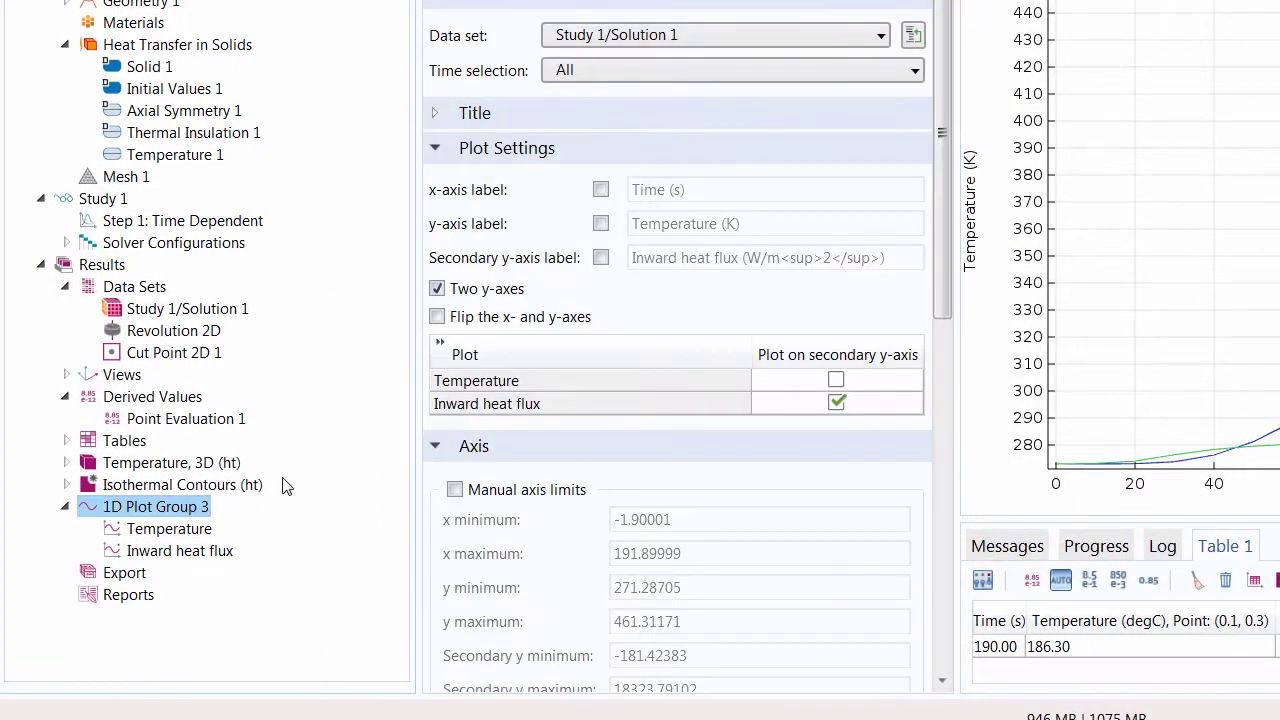
scroll(521, 476, "down", 3)
scroll(524, 475, "down", 5)
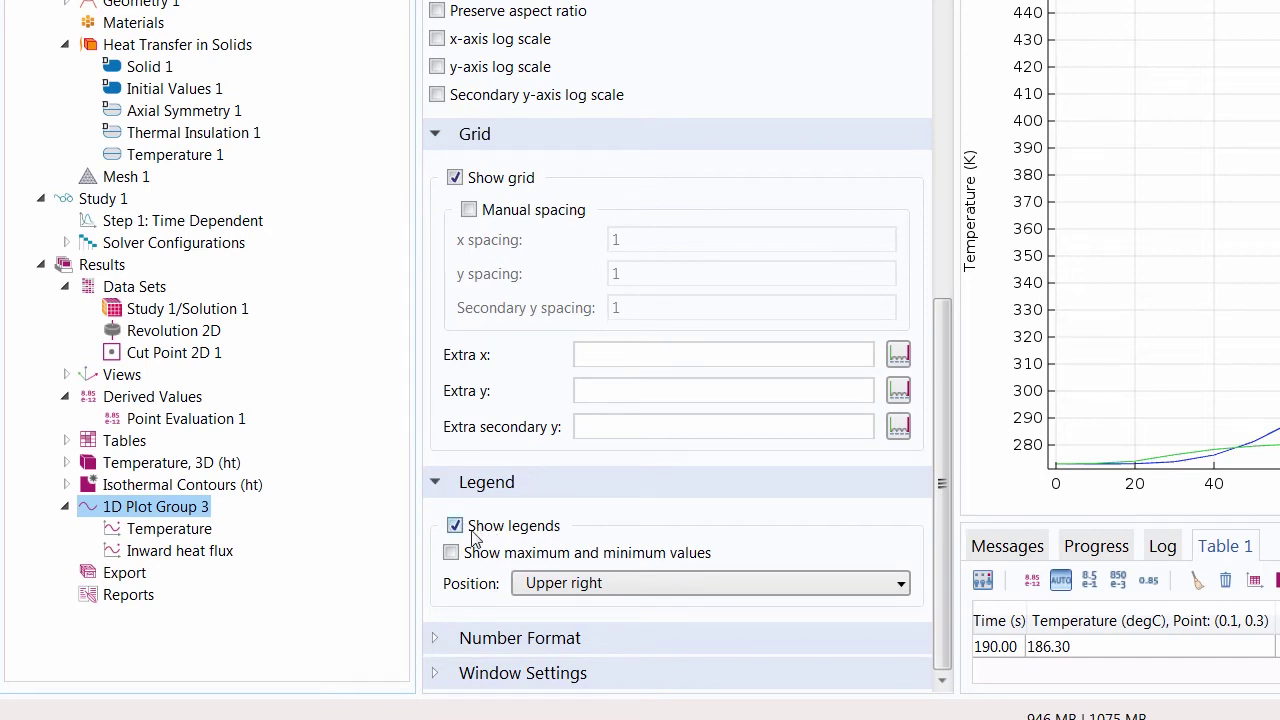
left_click(196, 537)
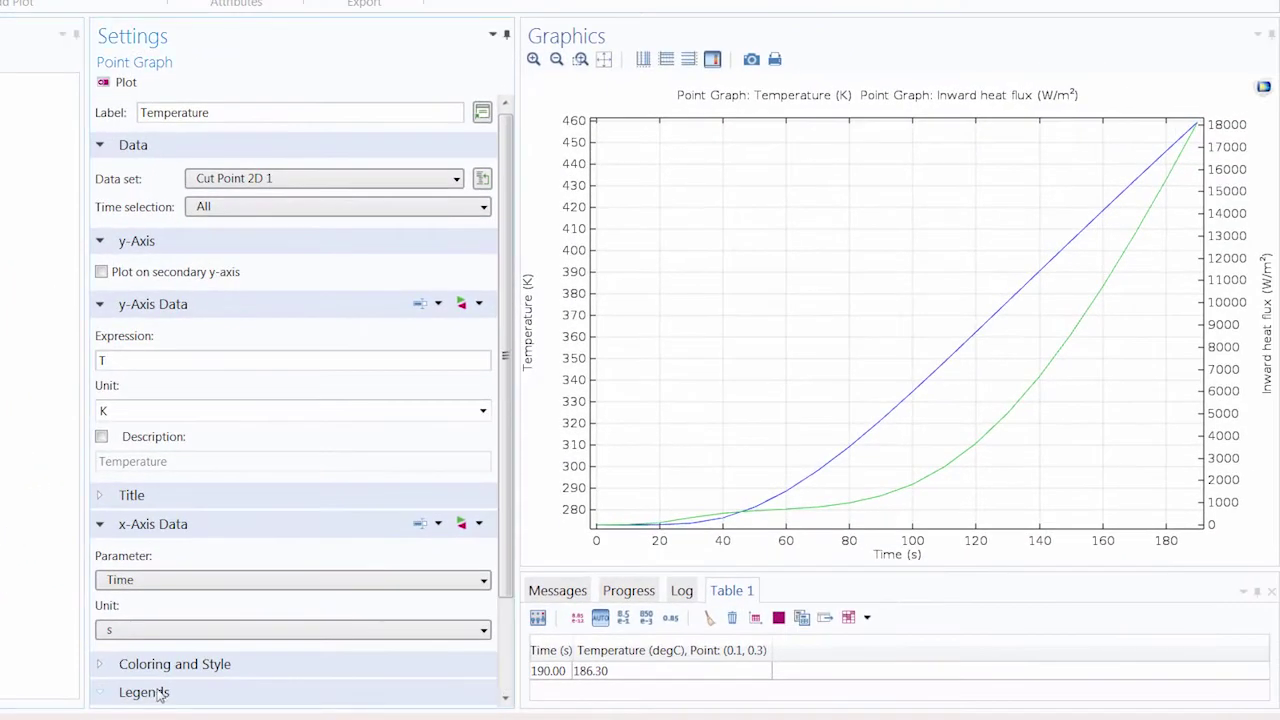
left_click(157, 693)
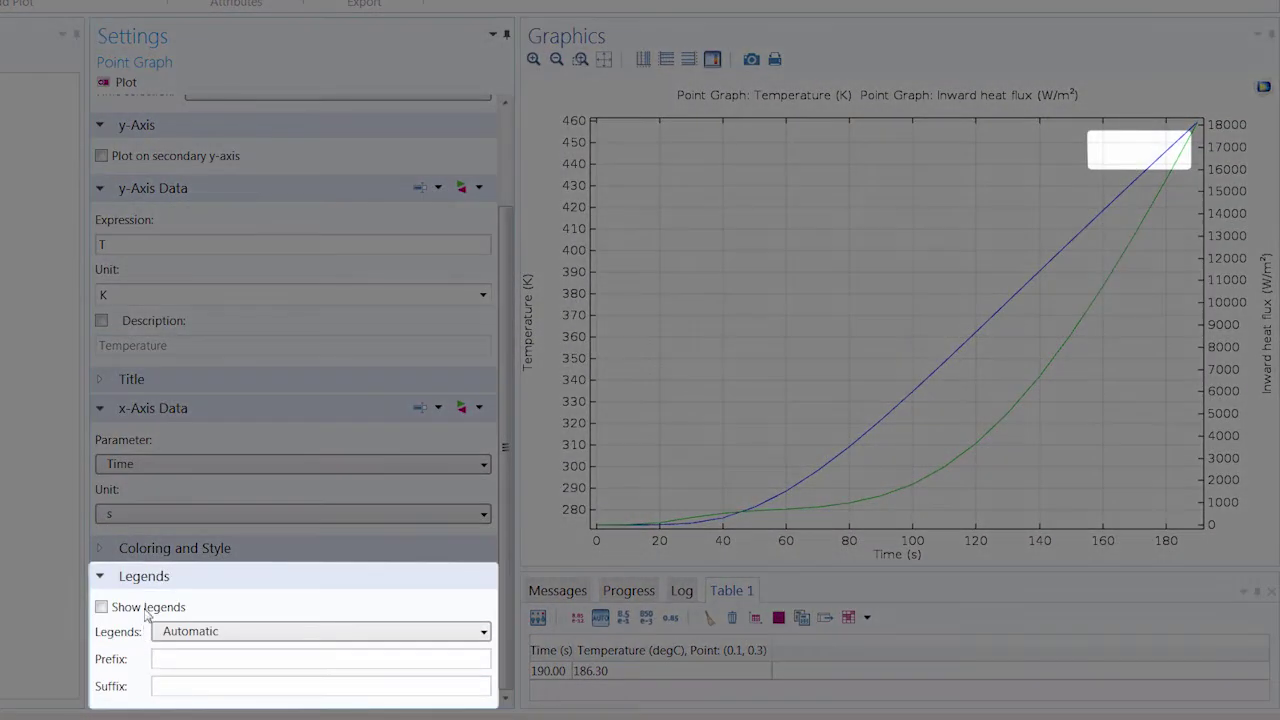
left_click(148, 608)
left_click(190, 633)
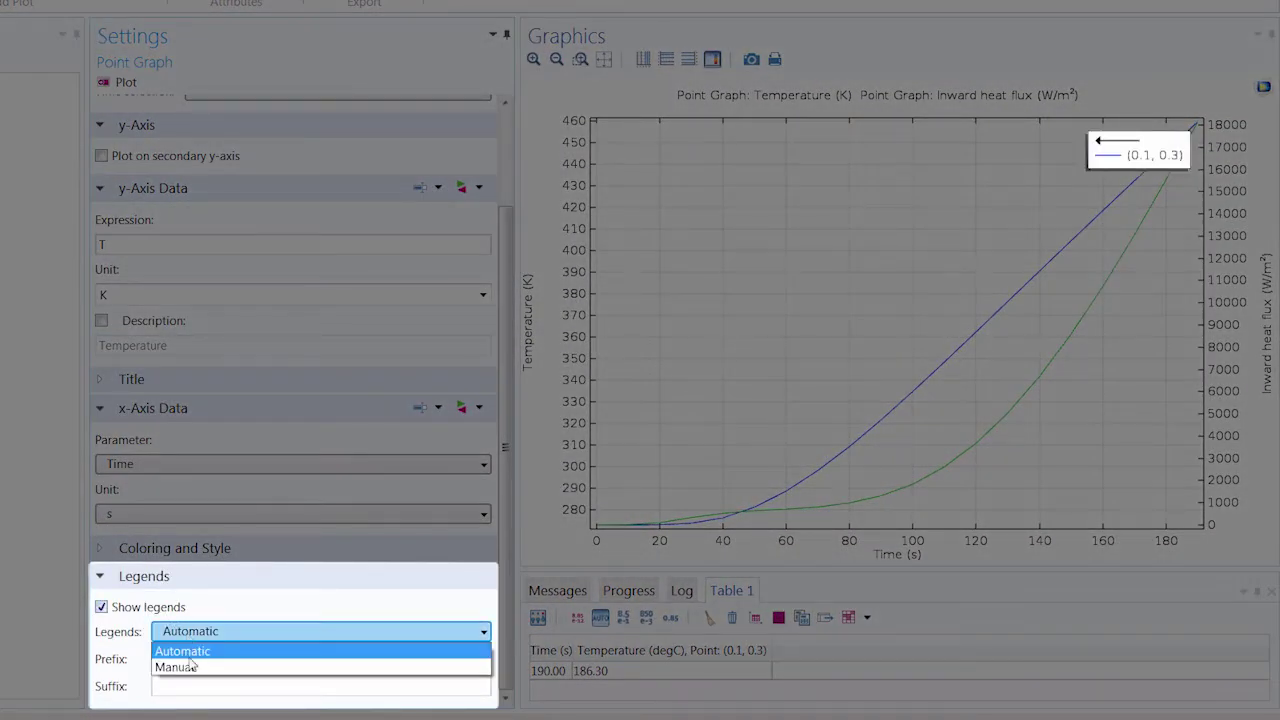
left_click(192, 665)
left_click(162, 688)
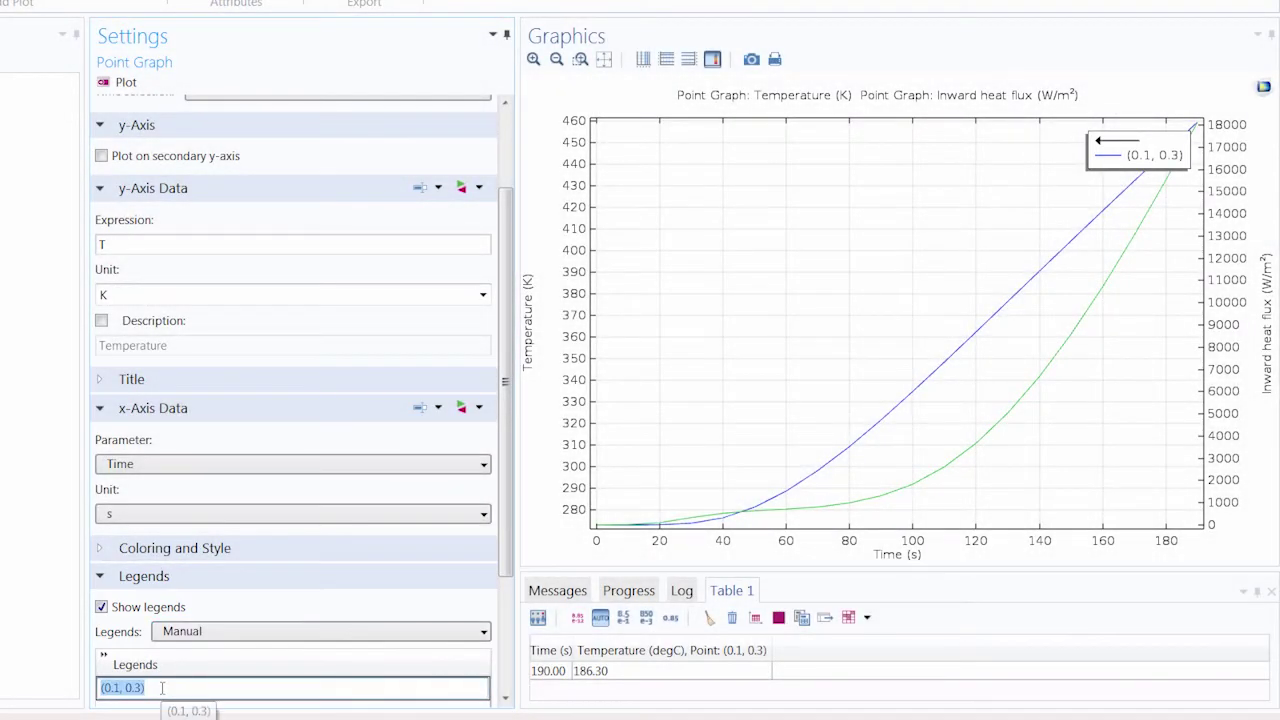
type("Temperature")
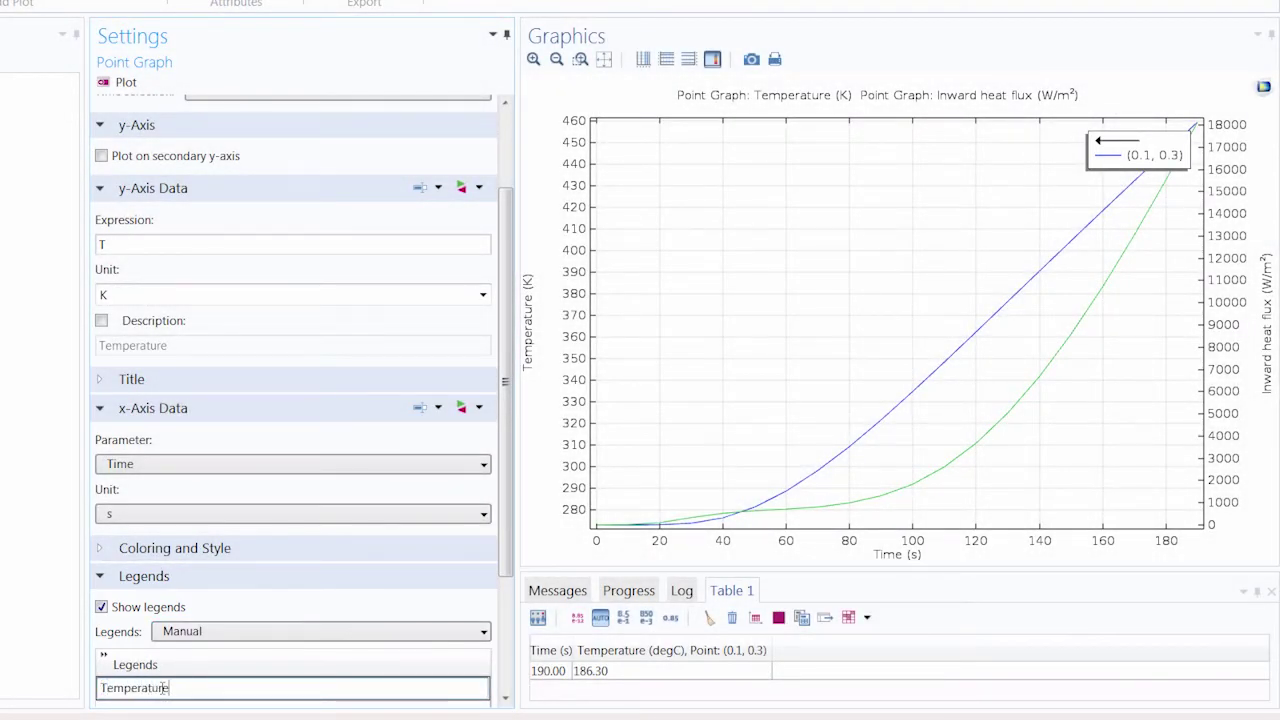
Give the Inward heat flux curve a manual legend reading 'Heat flux'.
left_click(124, 597)
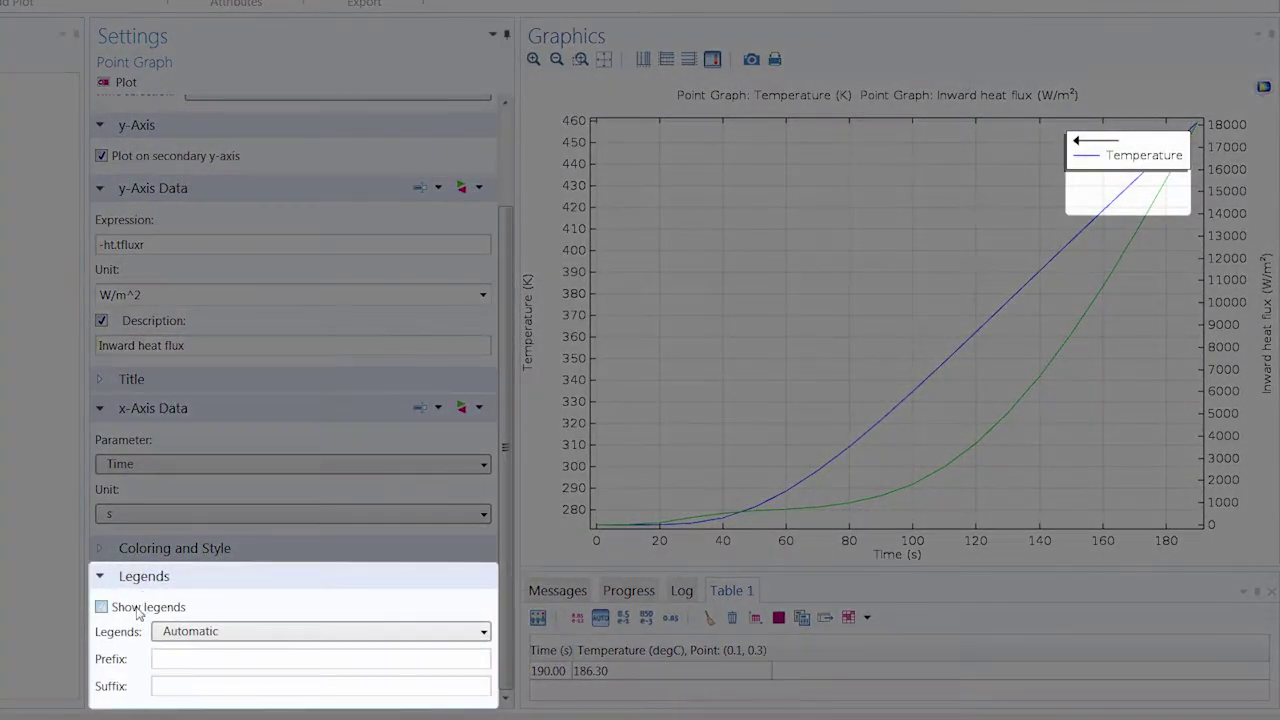
left_click(140, 607)
left_click(199, 636)
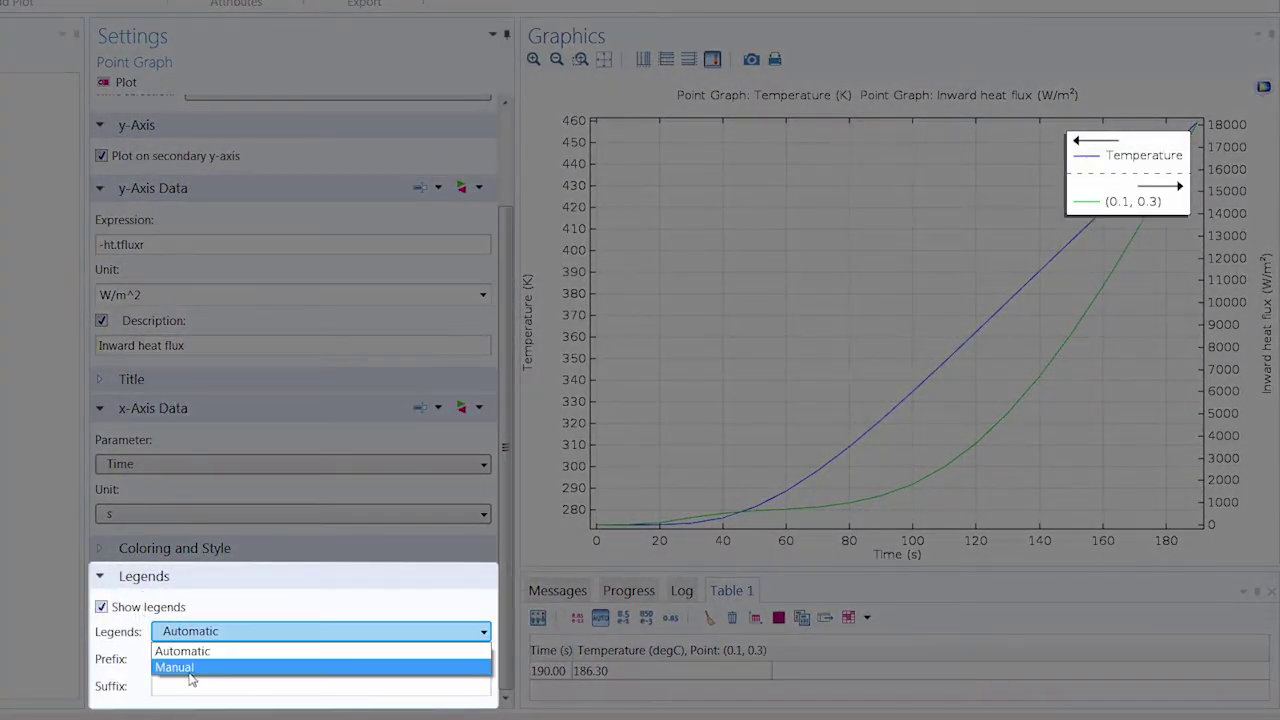
left_click(184, 669)
left_click(170, 684)
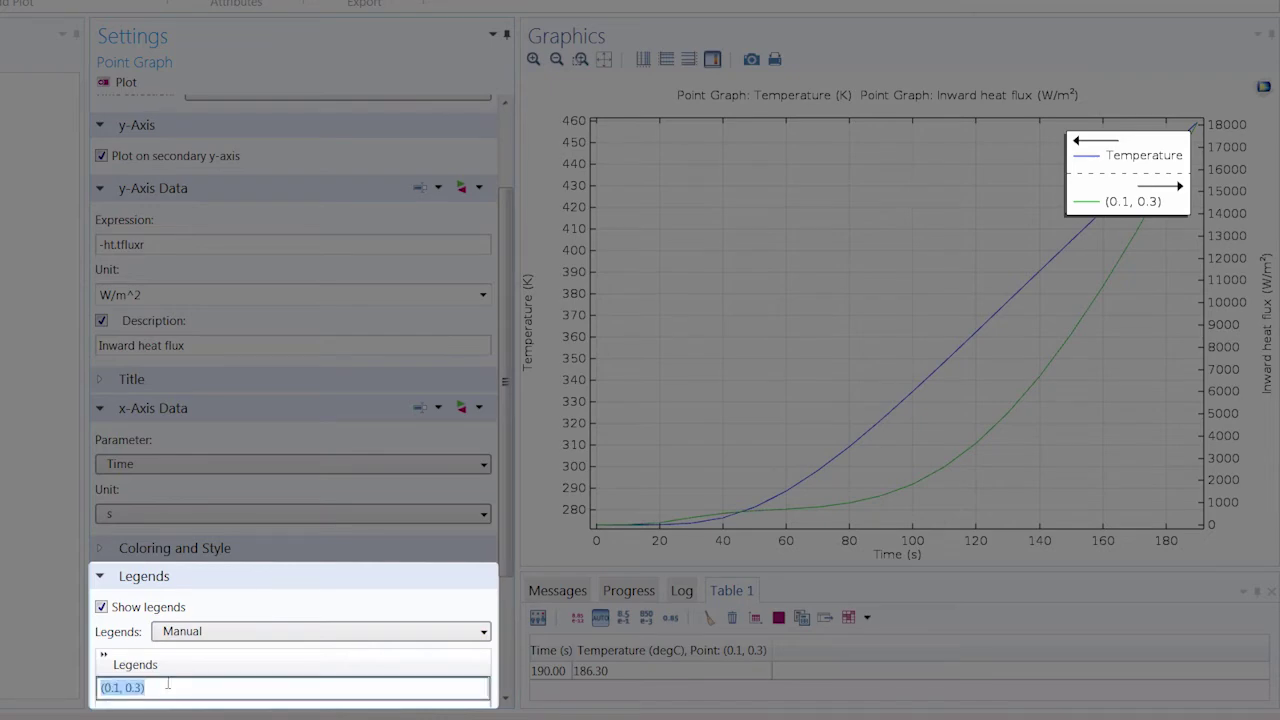
type("Heat flux")
key("Return")
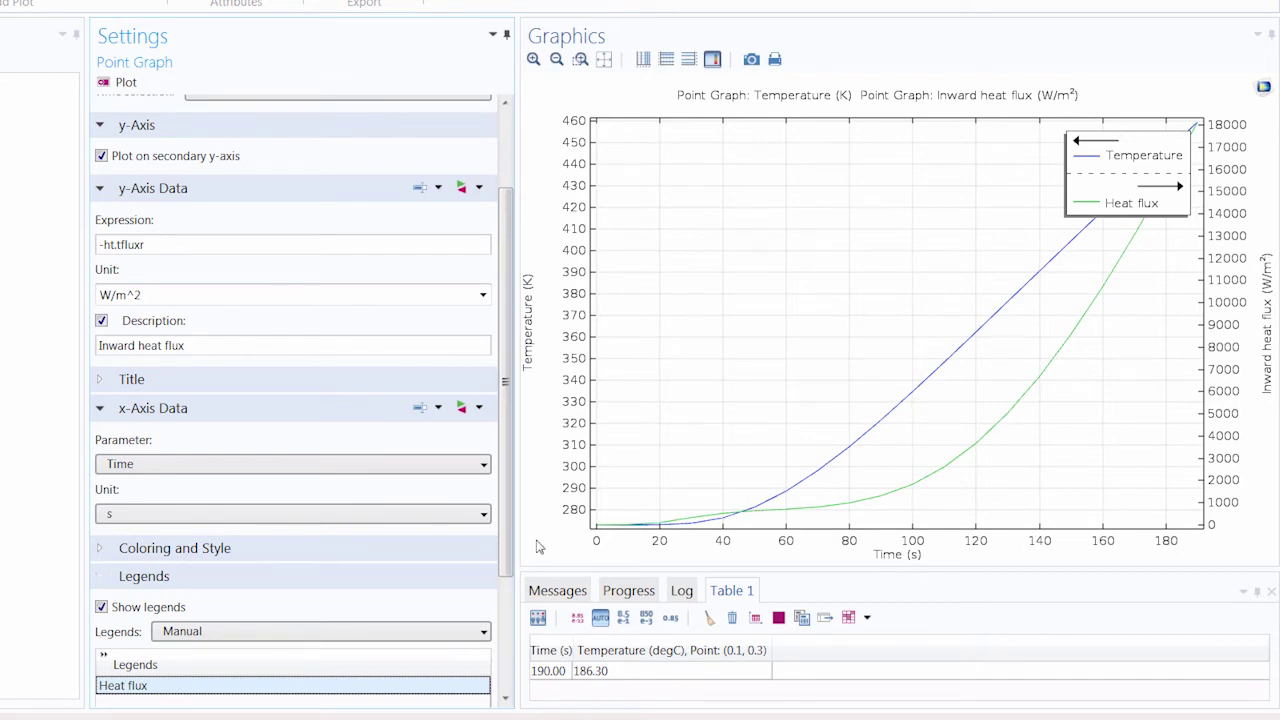
left_click(1122, 186)
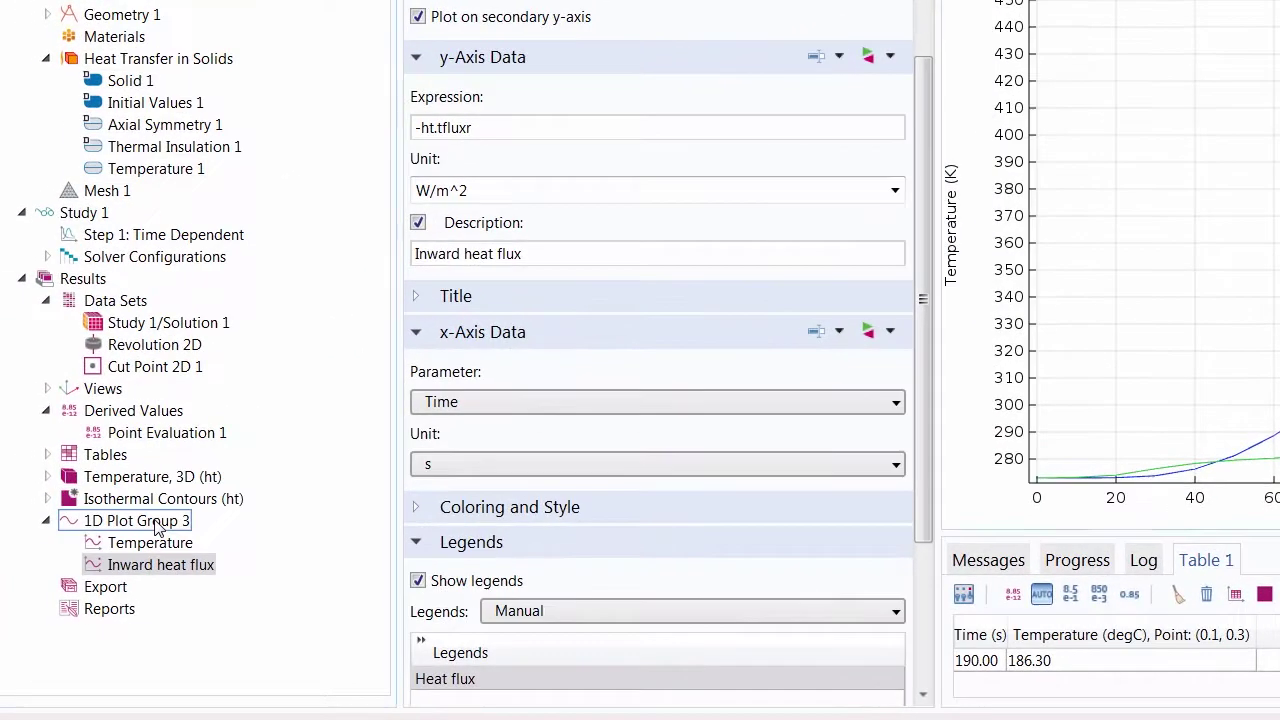
Set 1D Plot Group 3's legend position to Middle left.
left_click(157, 525)
scroll(551, 486, "down", 10)
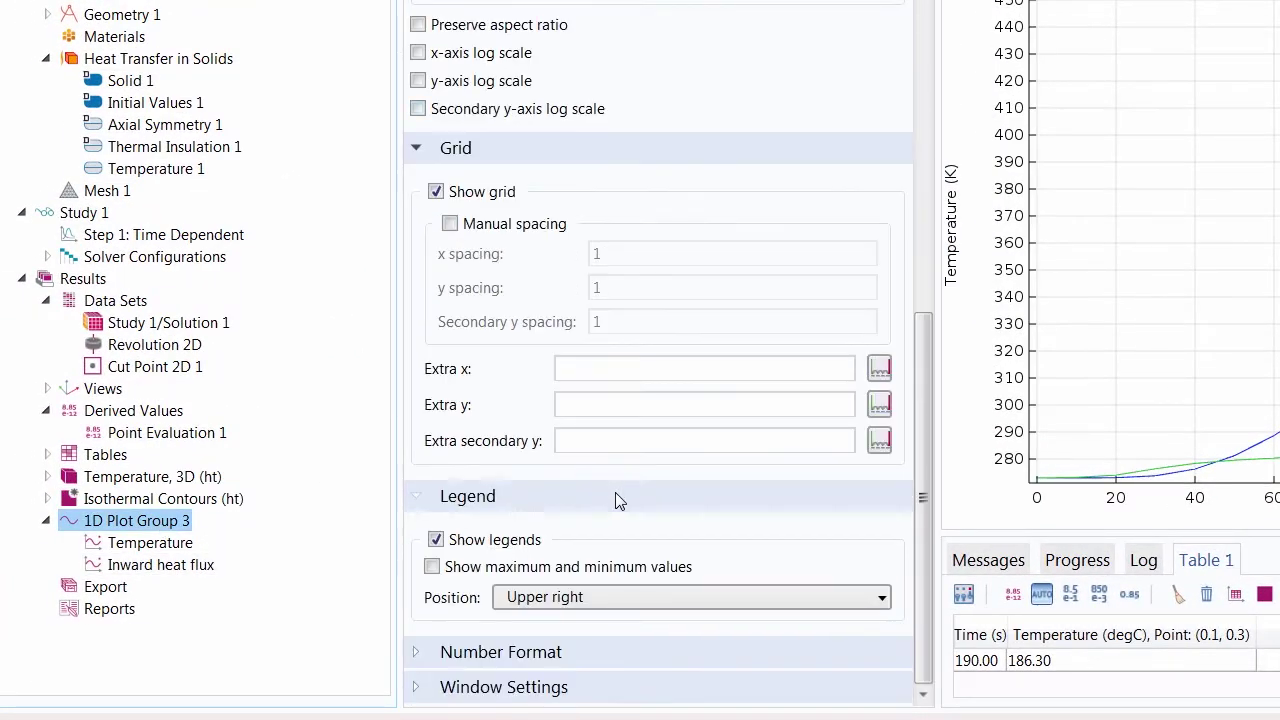
left_click(604, 603)
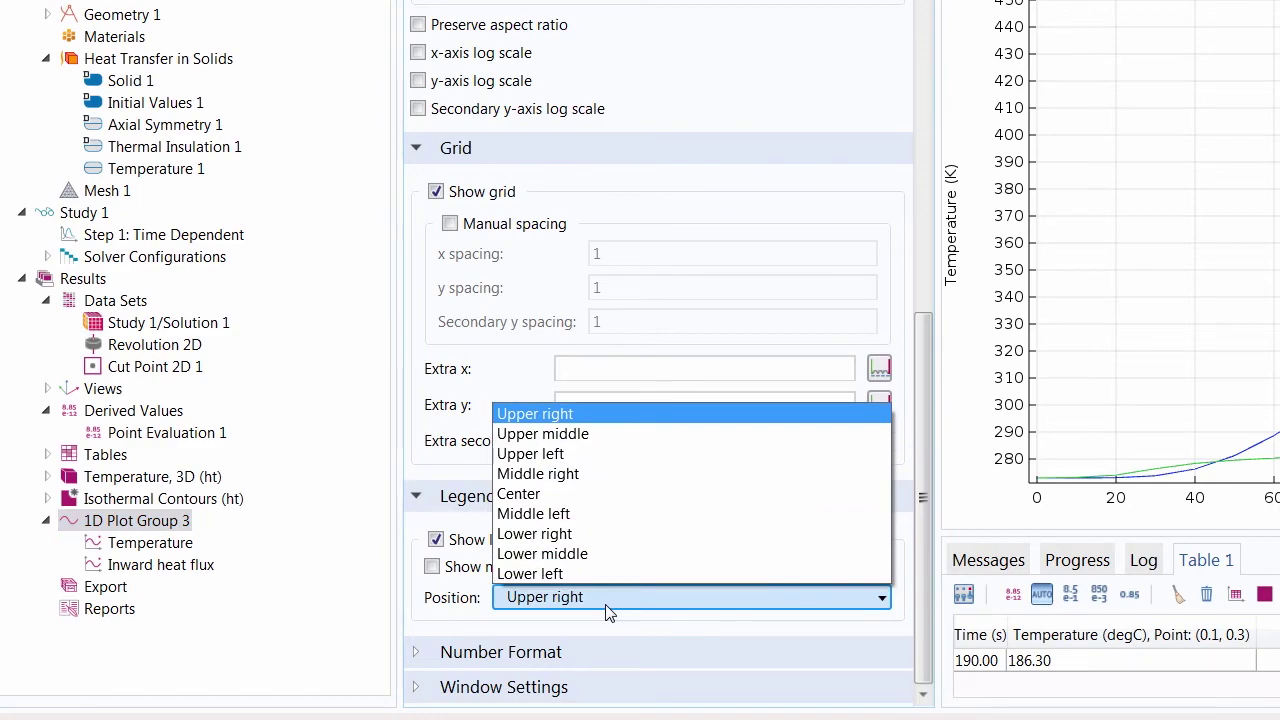
left_click(600, 514)
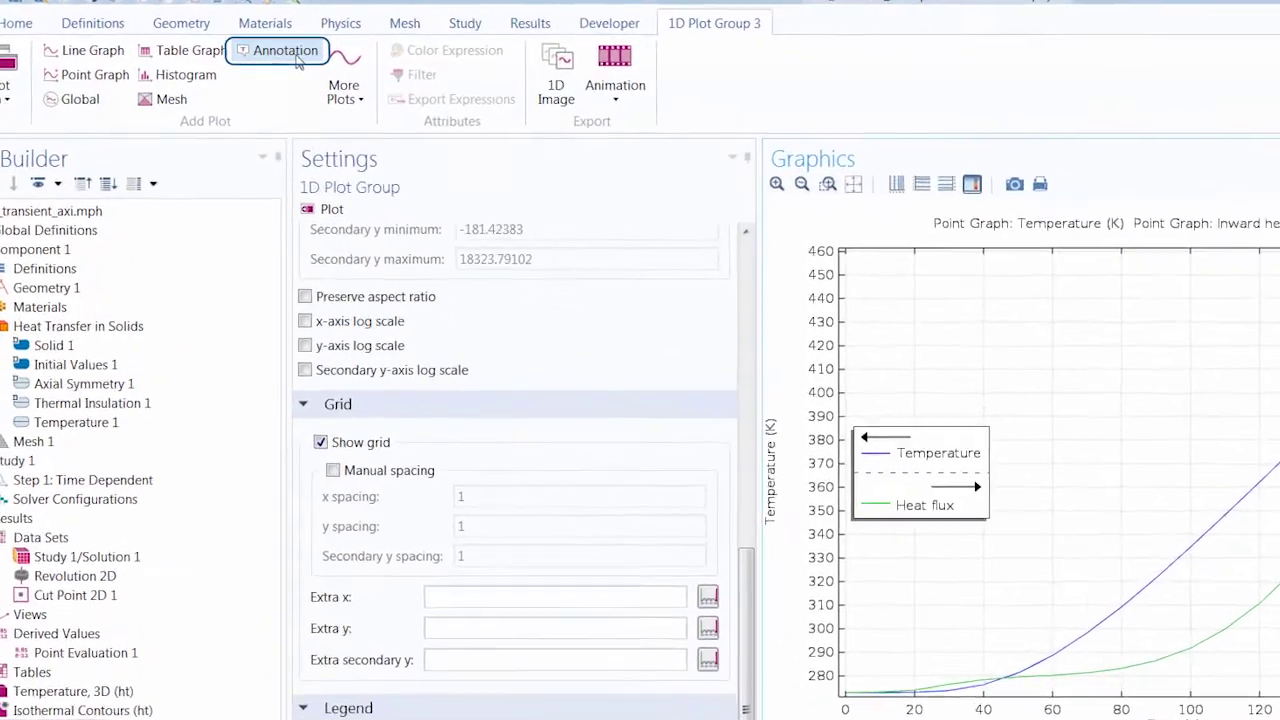
Add a blue 'Temperature' annotation at R 80, Z 350 with Show point turned off.
left_click(288, 51)
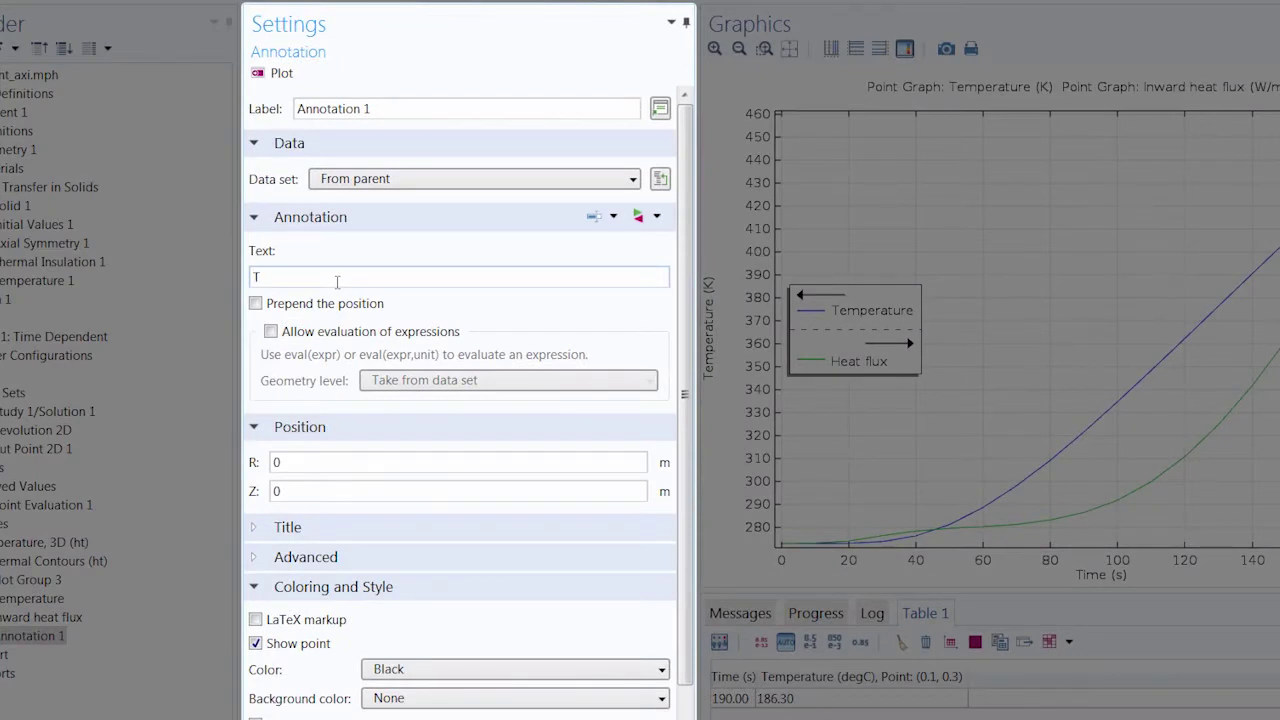
type("ure")
double_click(274, 462)
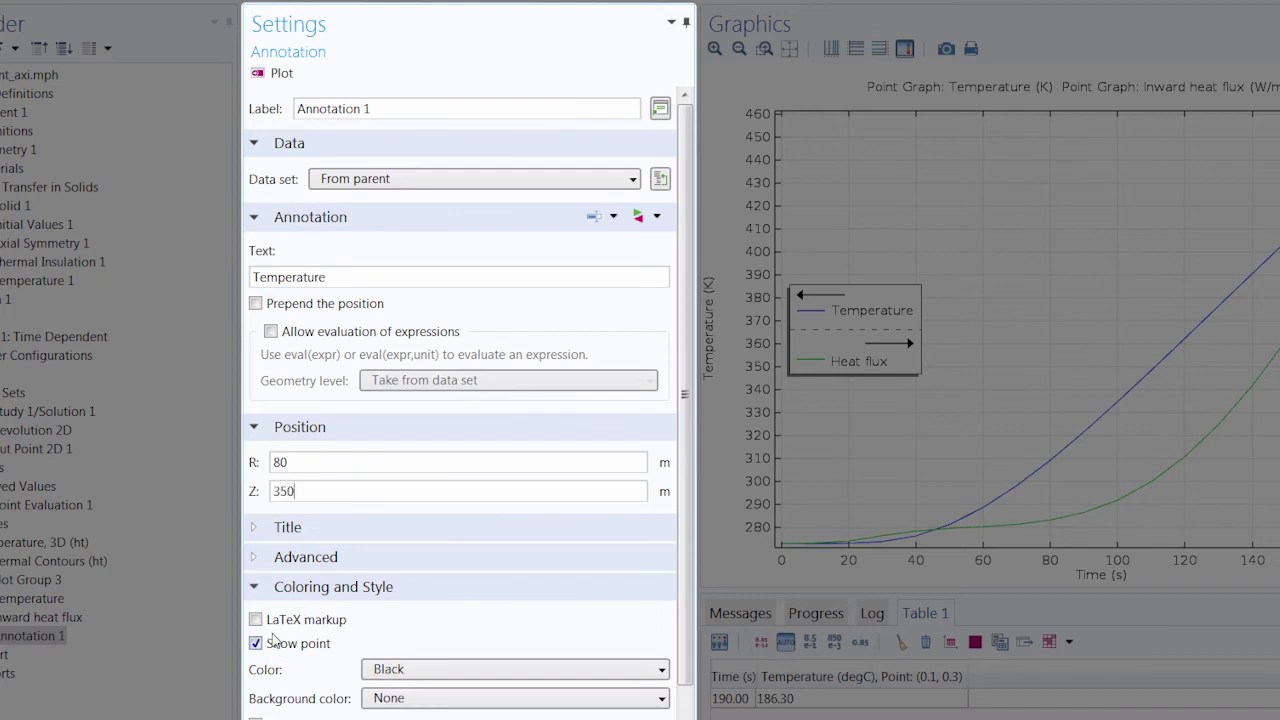
left_click(275, 73)
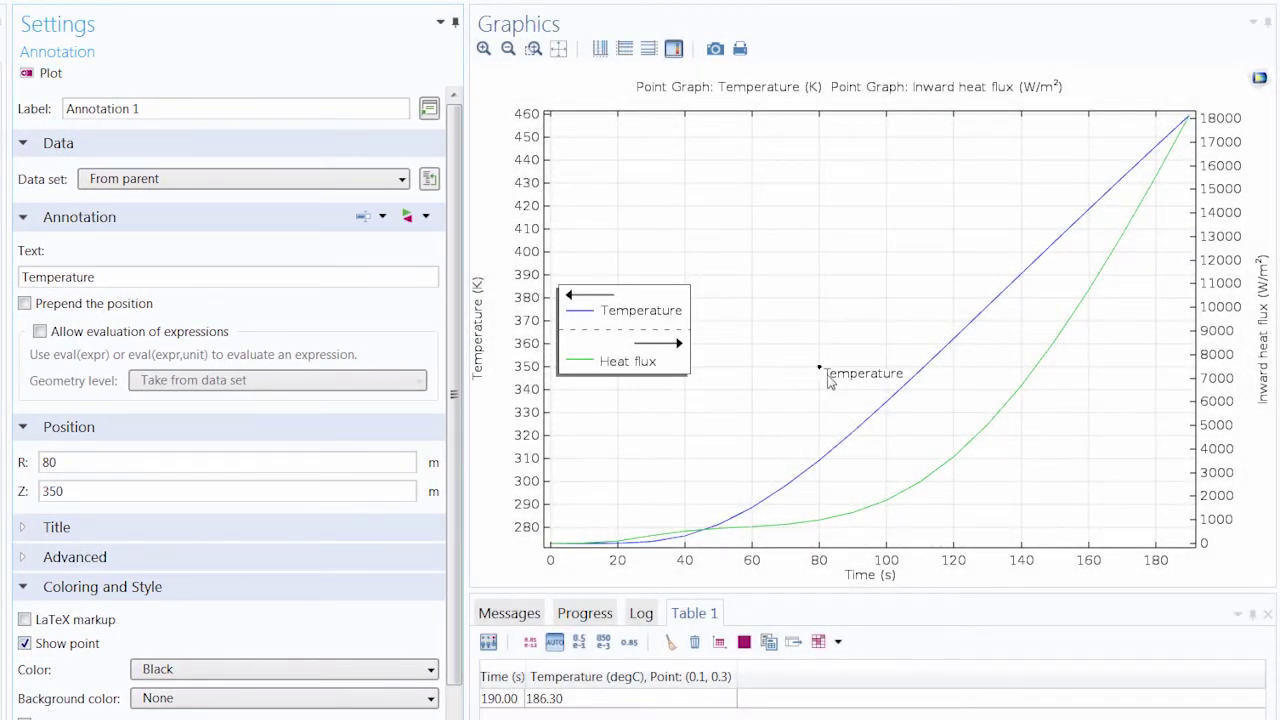
left_click(24, 643)
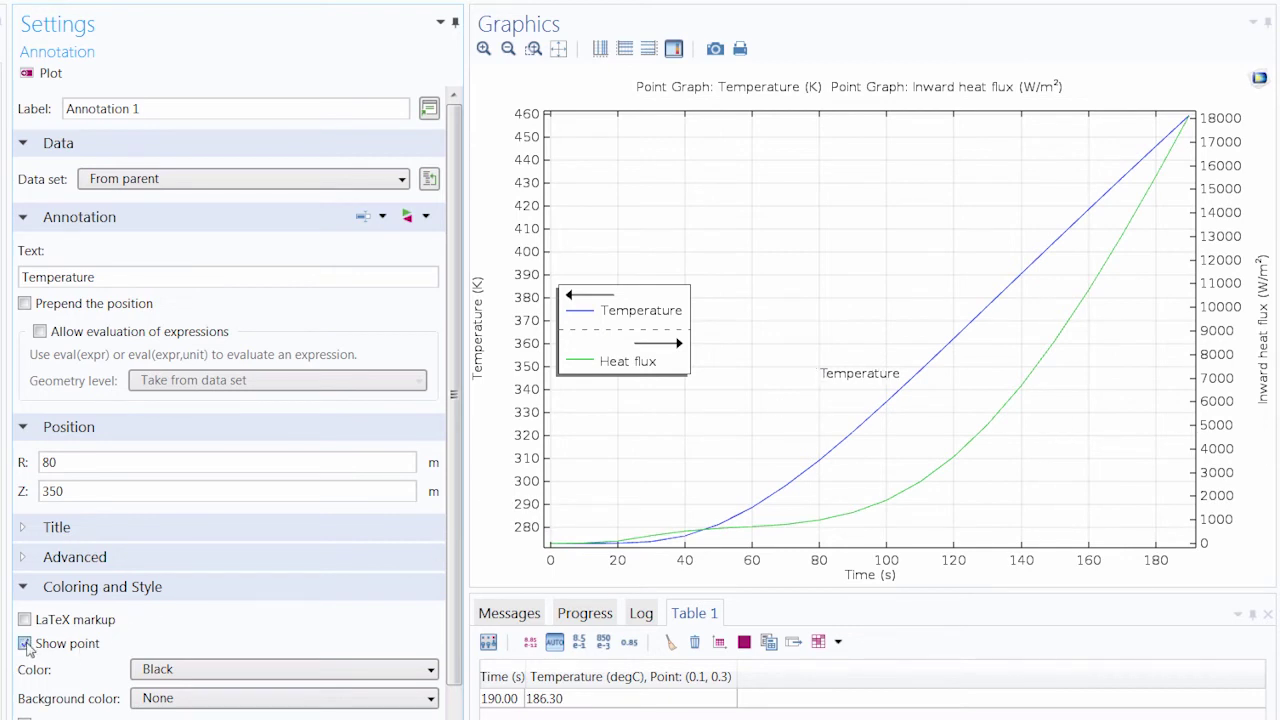
left_click(133, 668)
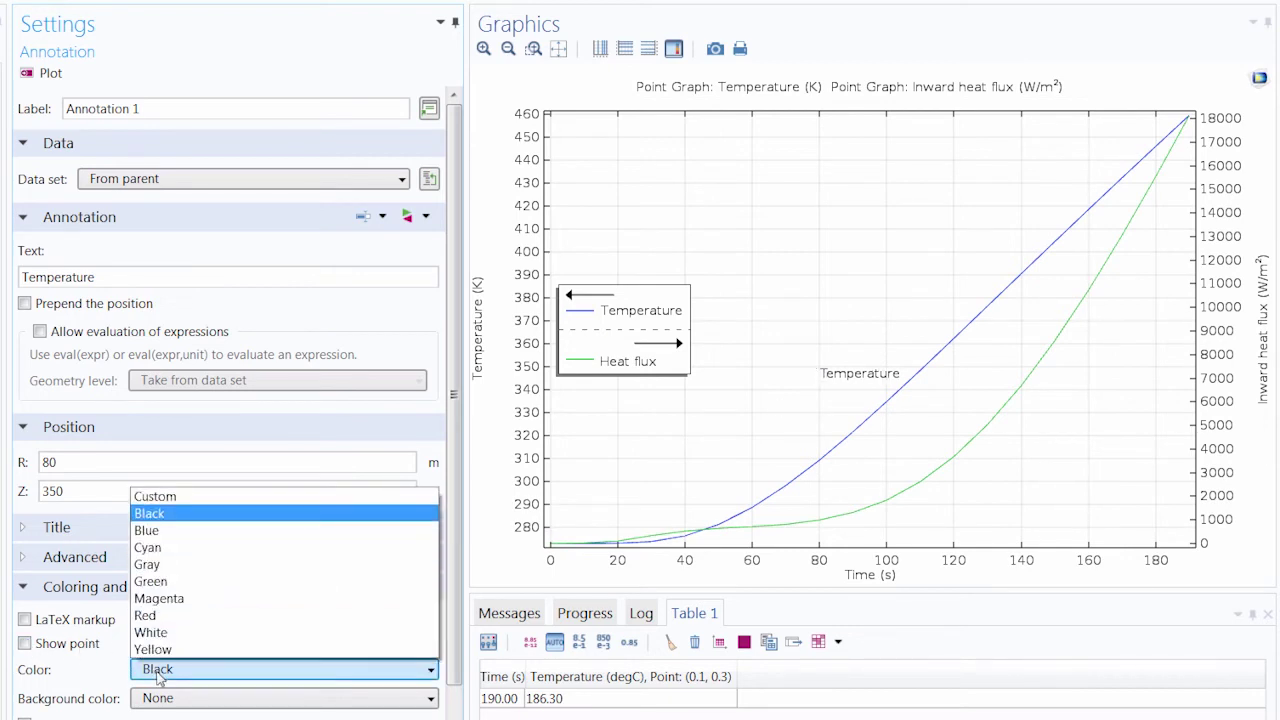
left_click(194, 531)
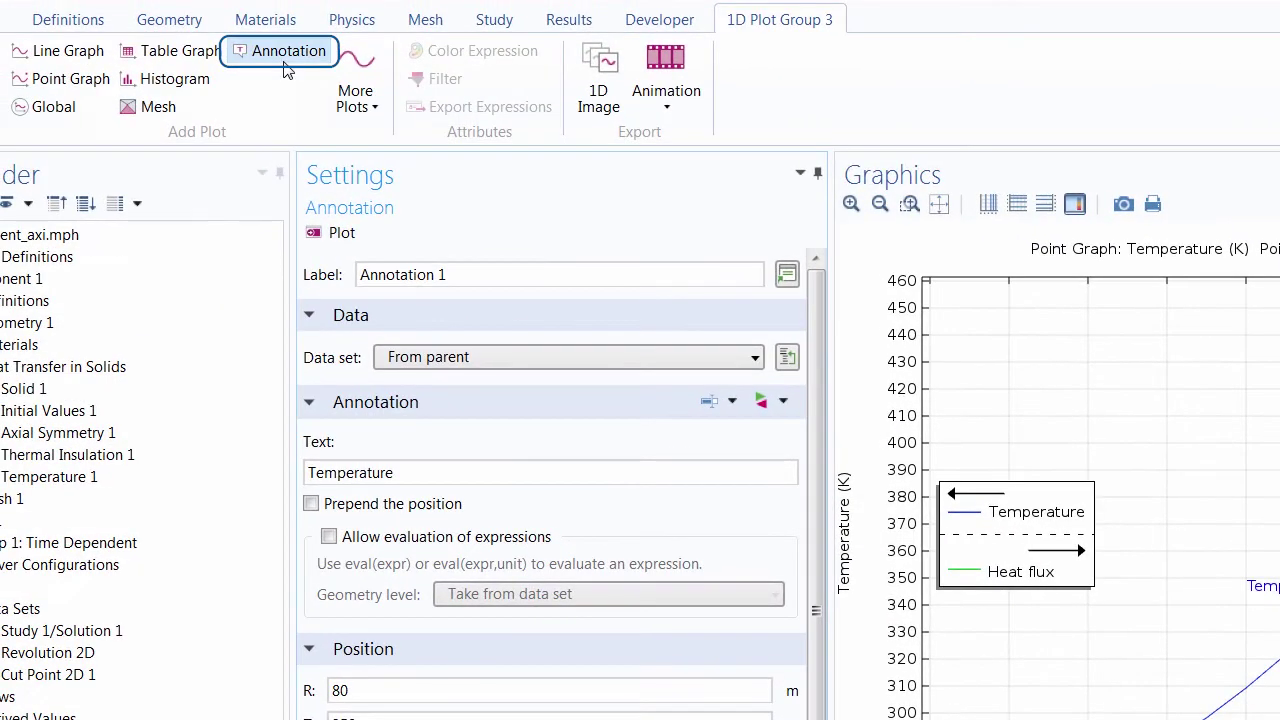
Add a green 'Heat flux' annotation at R 121, Z 309 without a point marker, and plot.
left_click(285, 50)
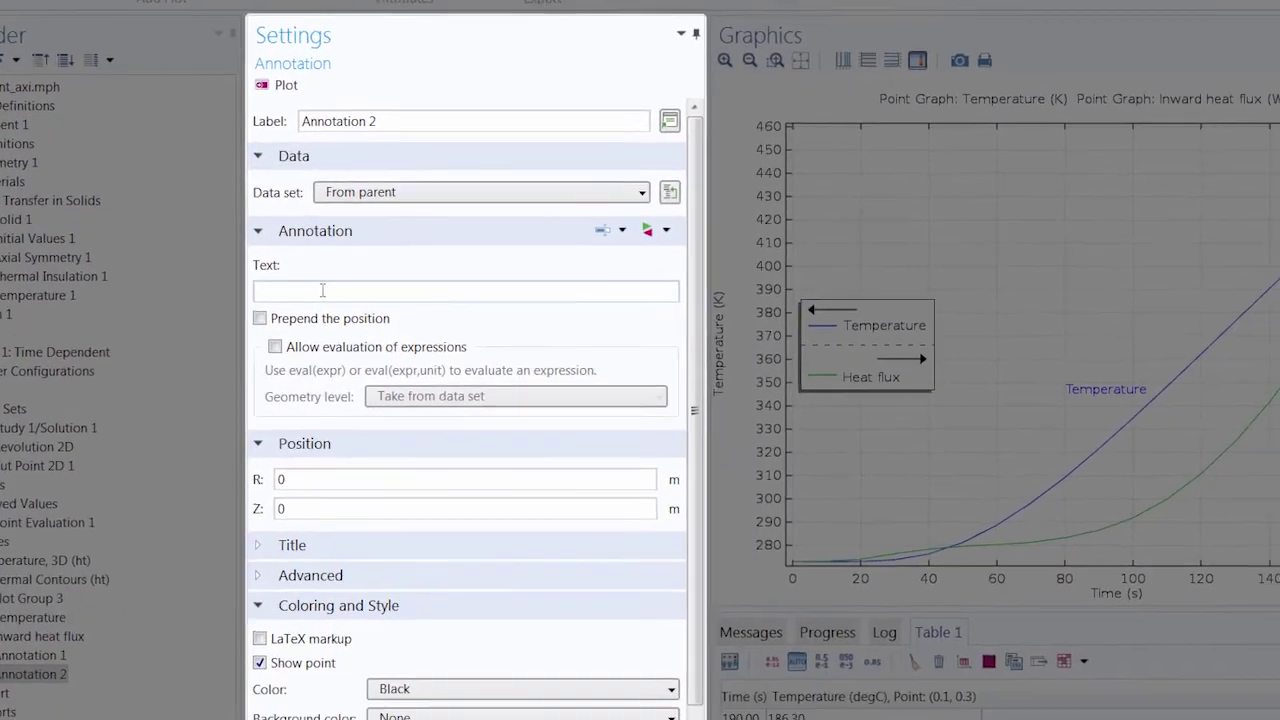
left_click(383, 472)
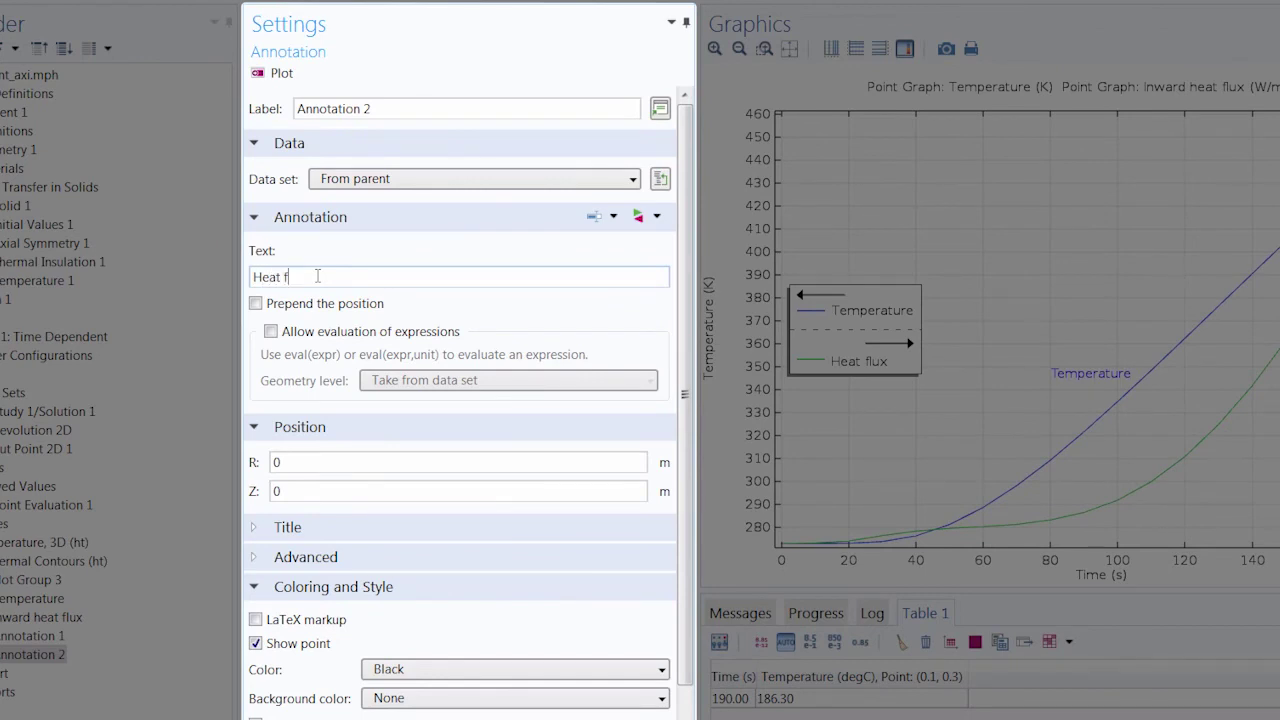
double_click(286, 463)
key("Tab")
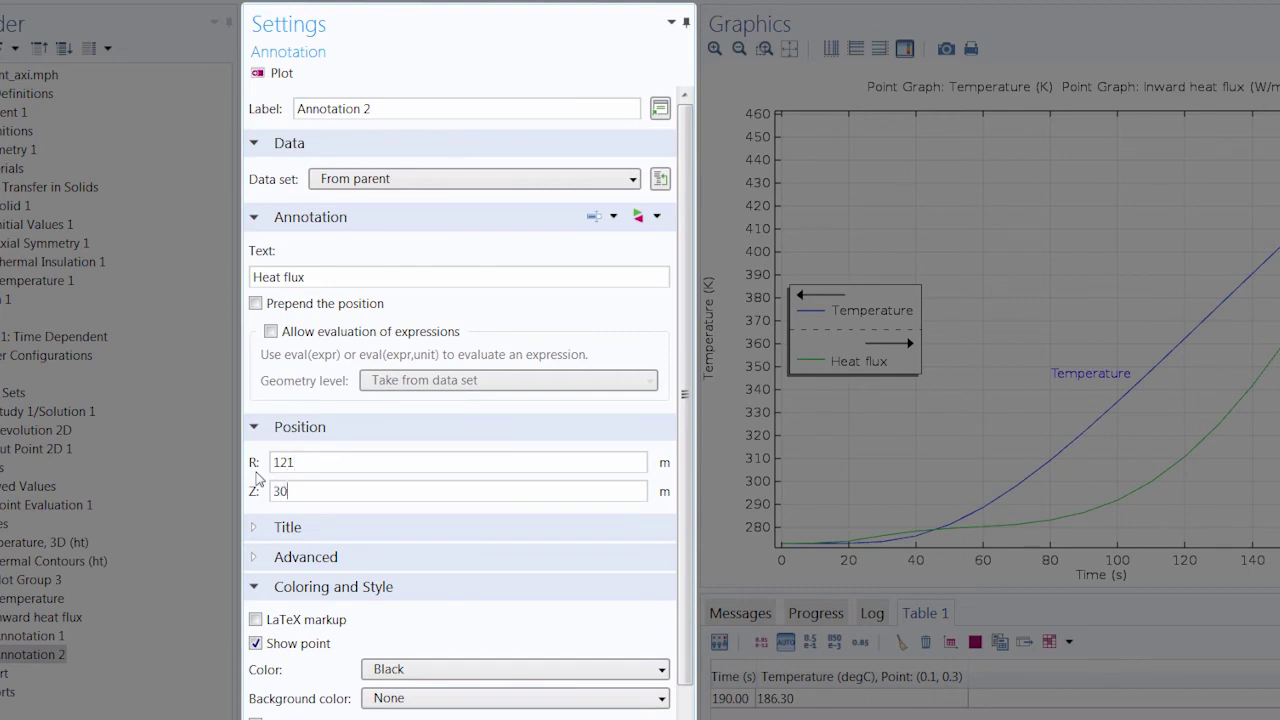
left_click(256, 643)
left_click(411, 682)
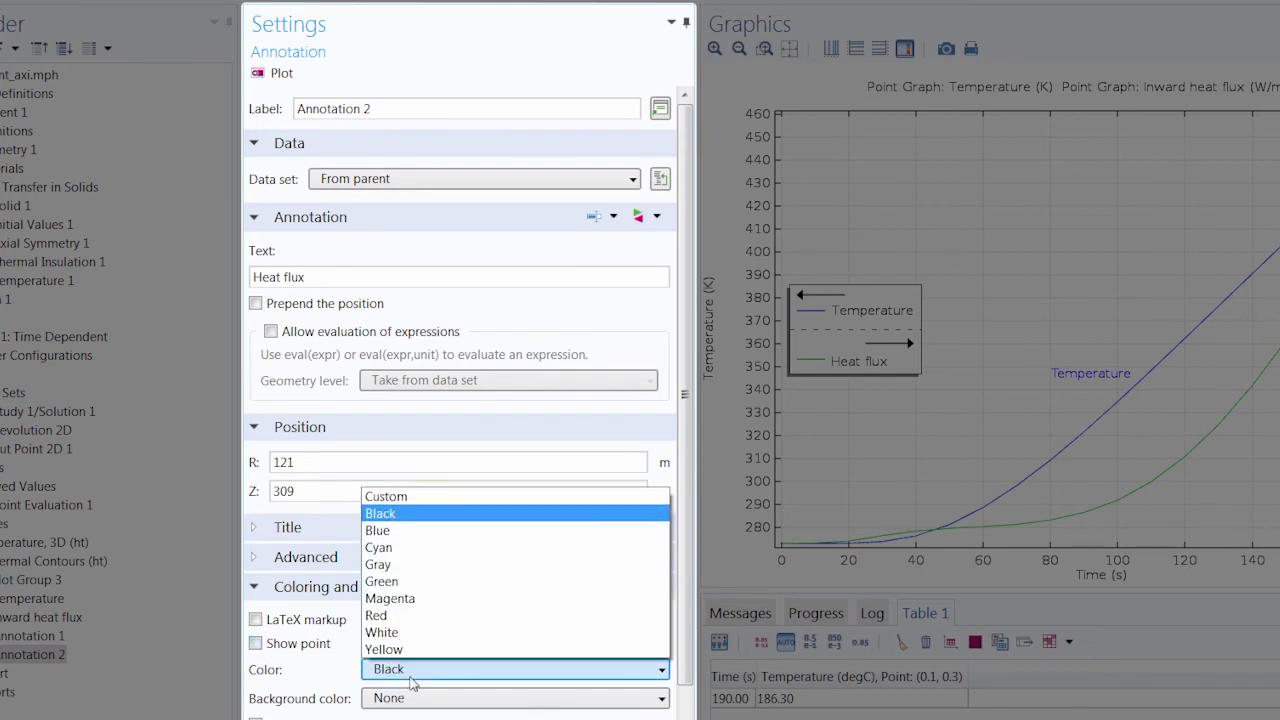
left_click(427, 585)
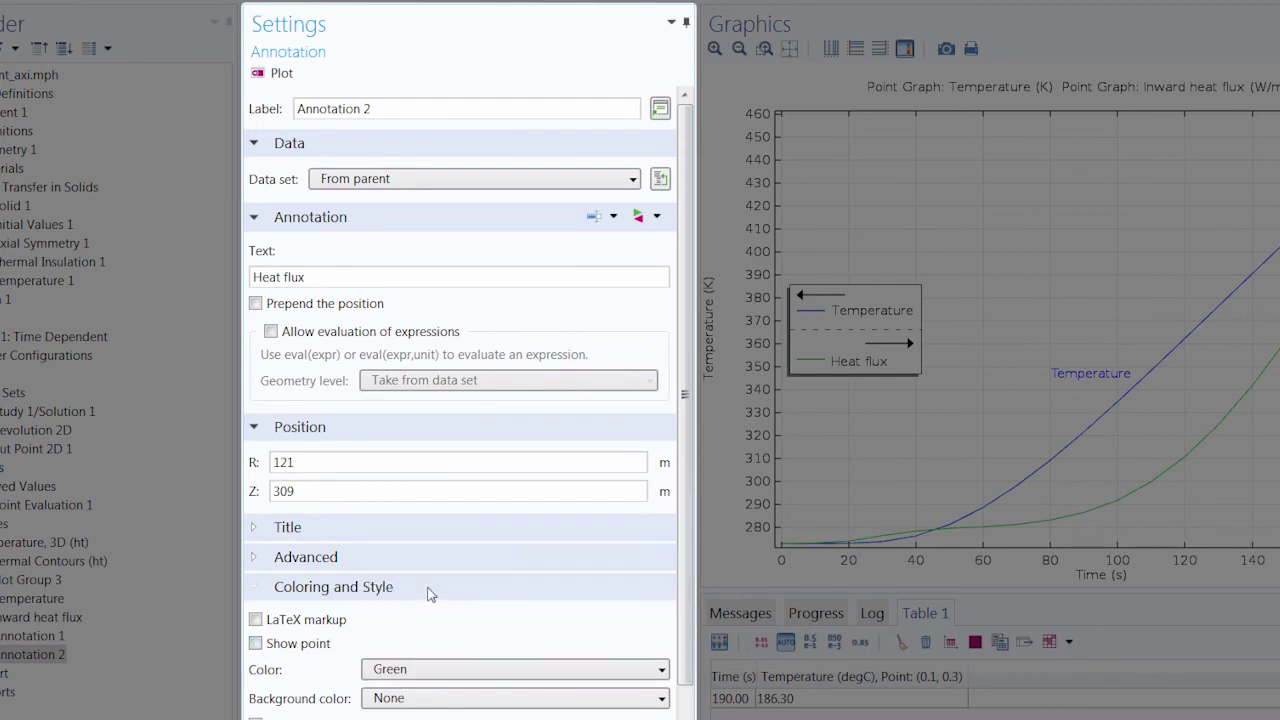
left_click(275, 73)
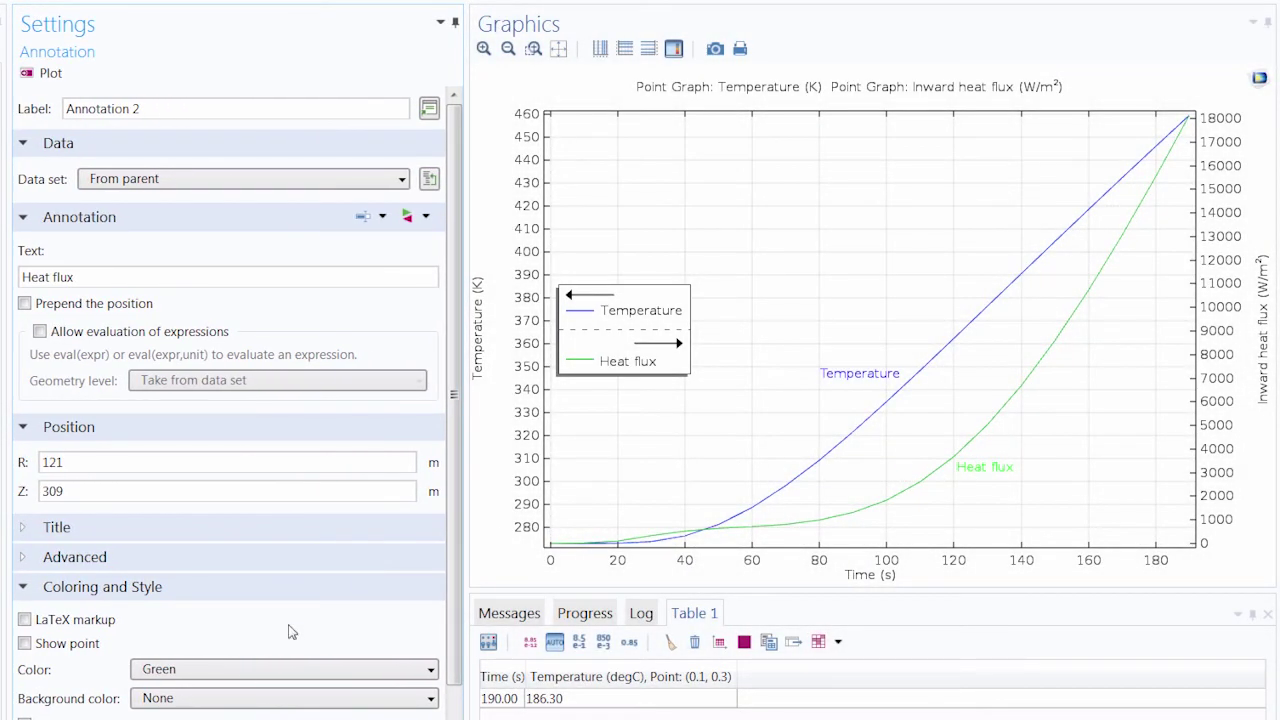
Change the Heat flux label to a custom dark green basic colour.
left_click(223, 669)
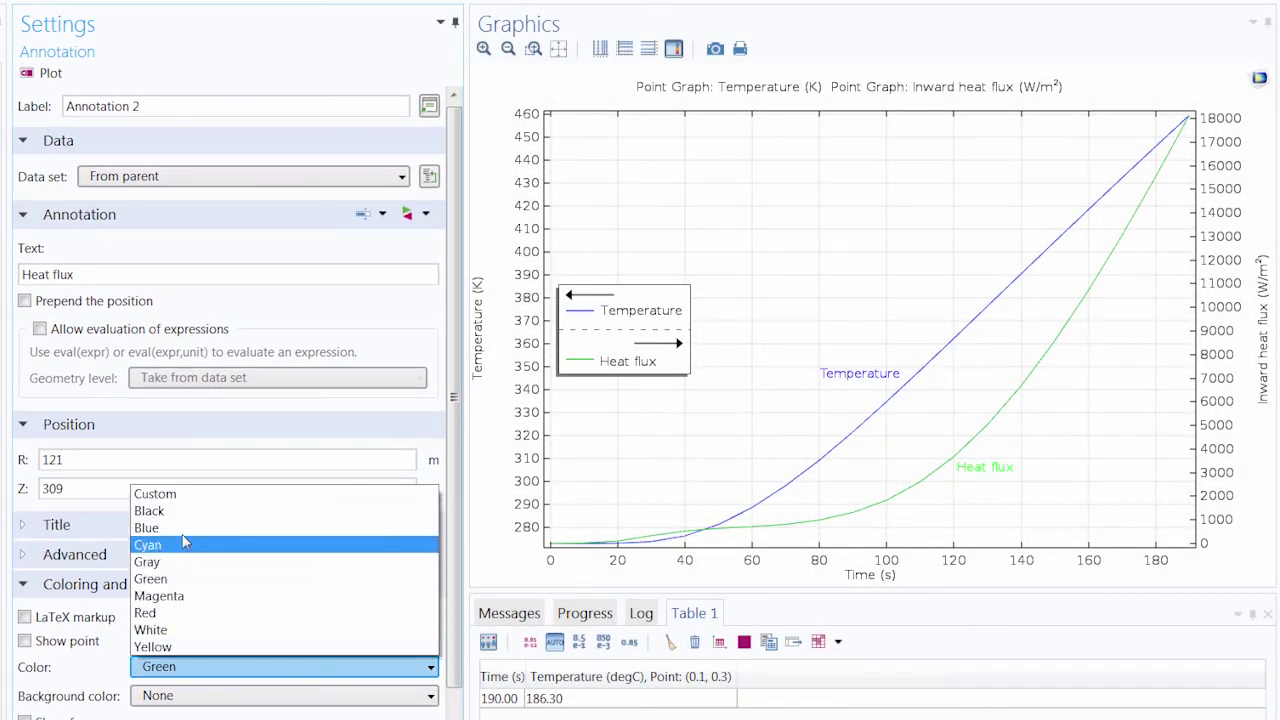
left_click(180, 494)
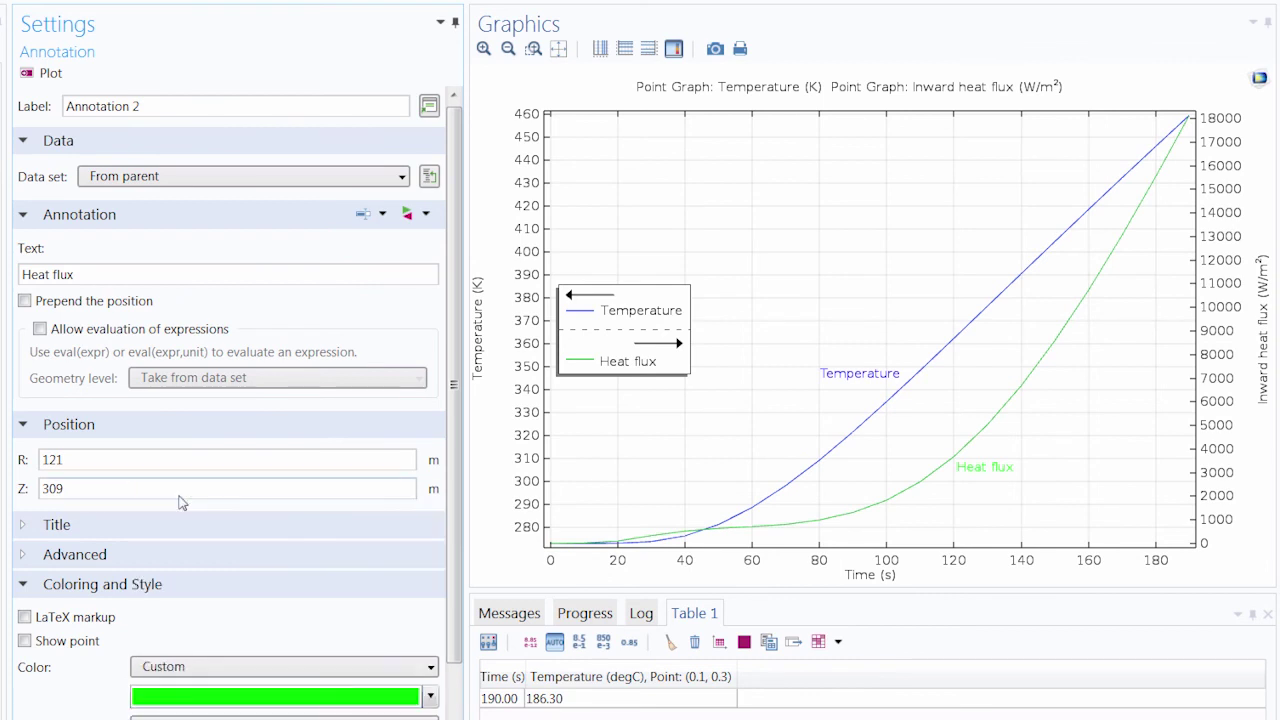
left_click(203, 703)
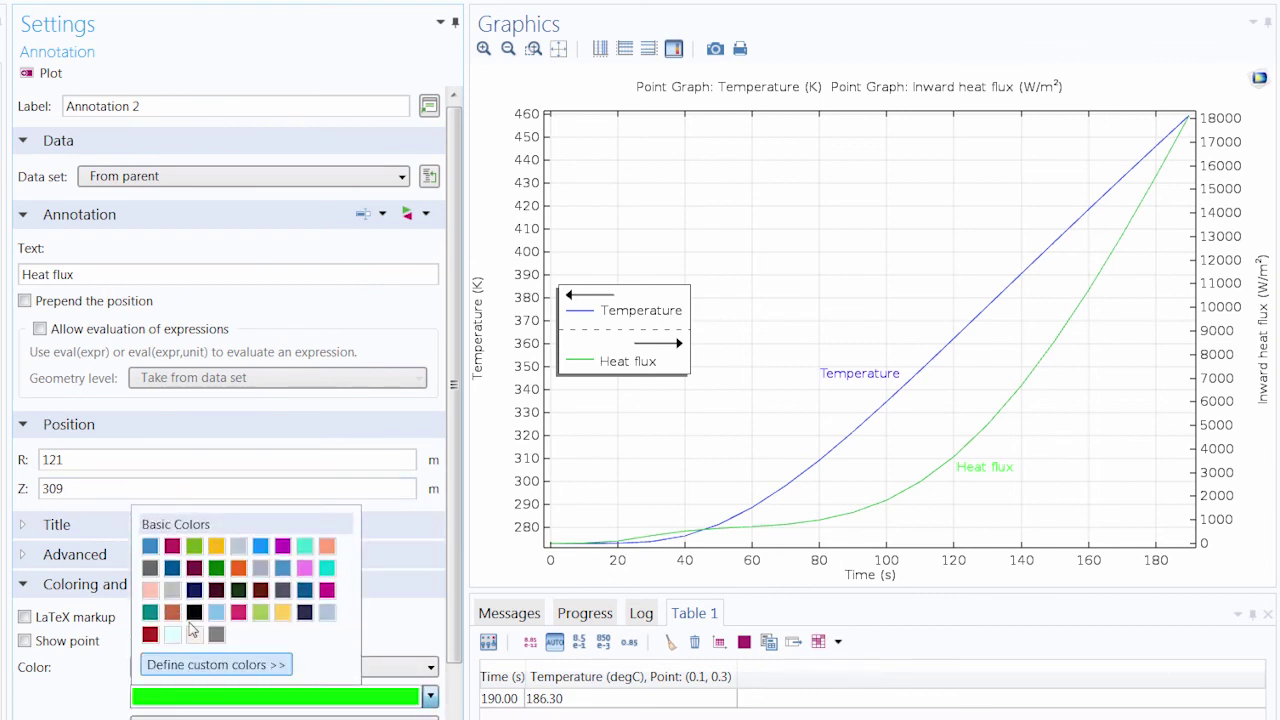
left_click(215, 568)
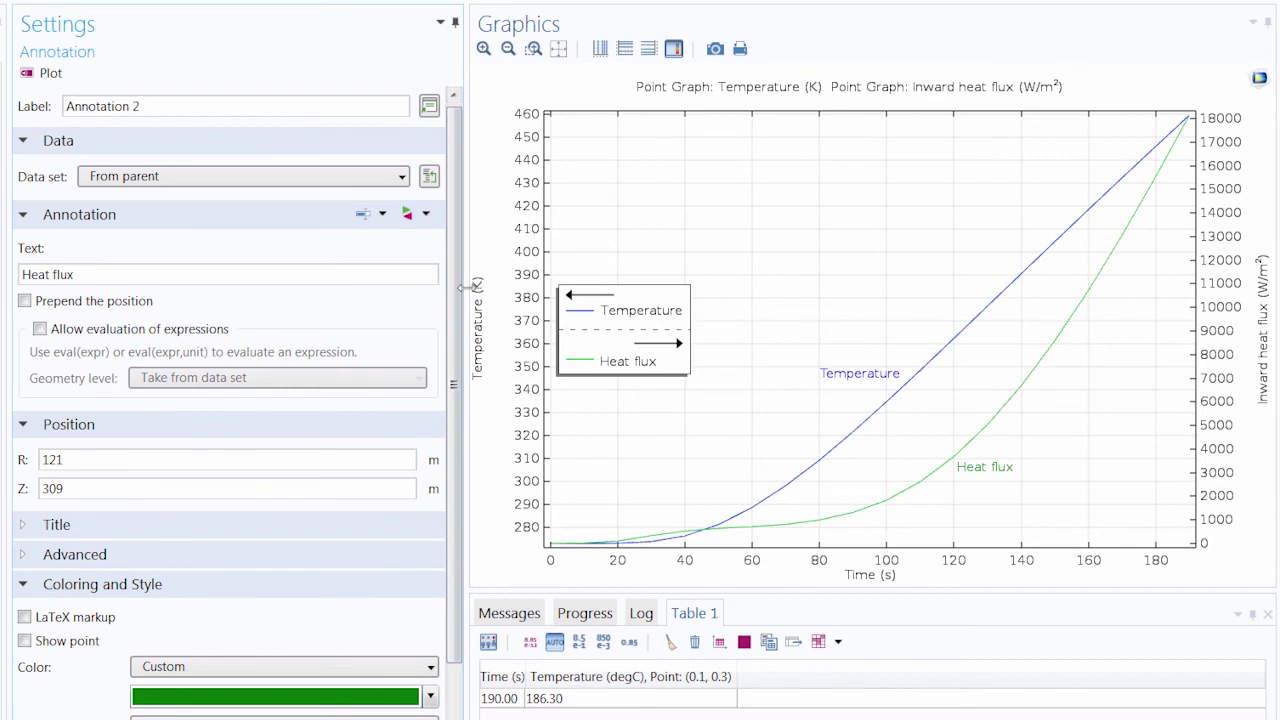
left_click_drag(463, 293, 329, 285)
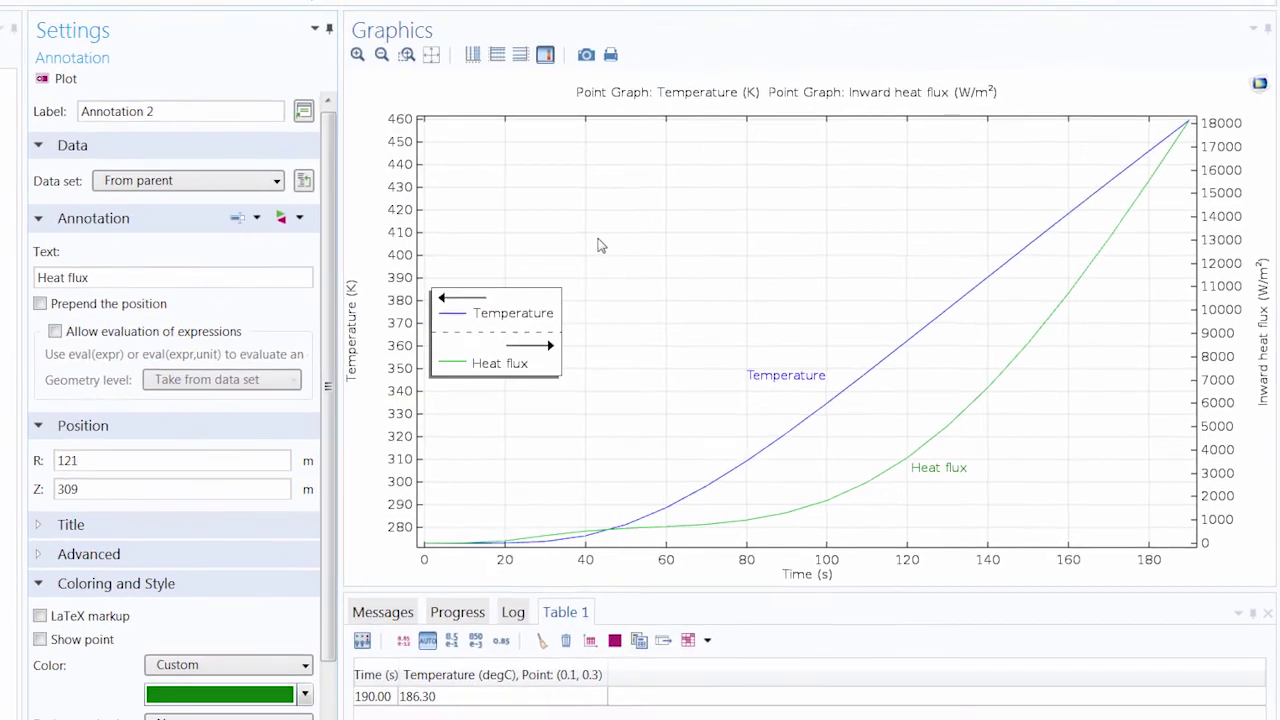